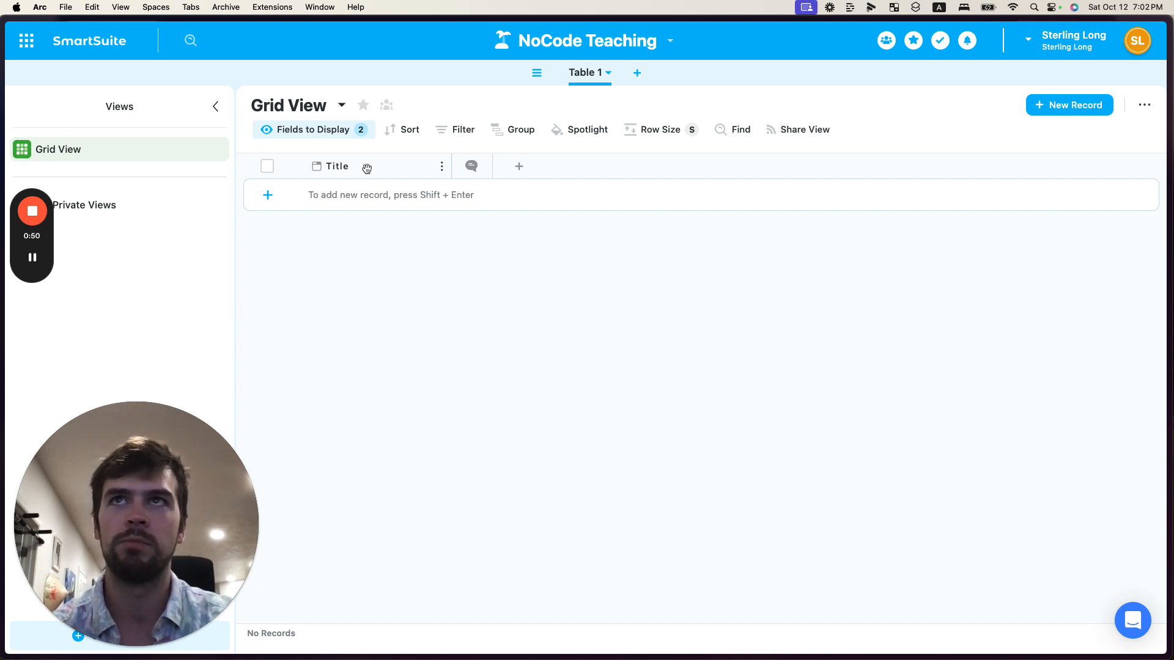
Switch to the Data Structures board to view the primitive type notes, then return to the table
key("ctrl+Right")
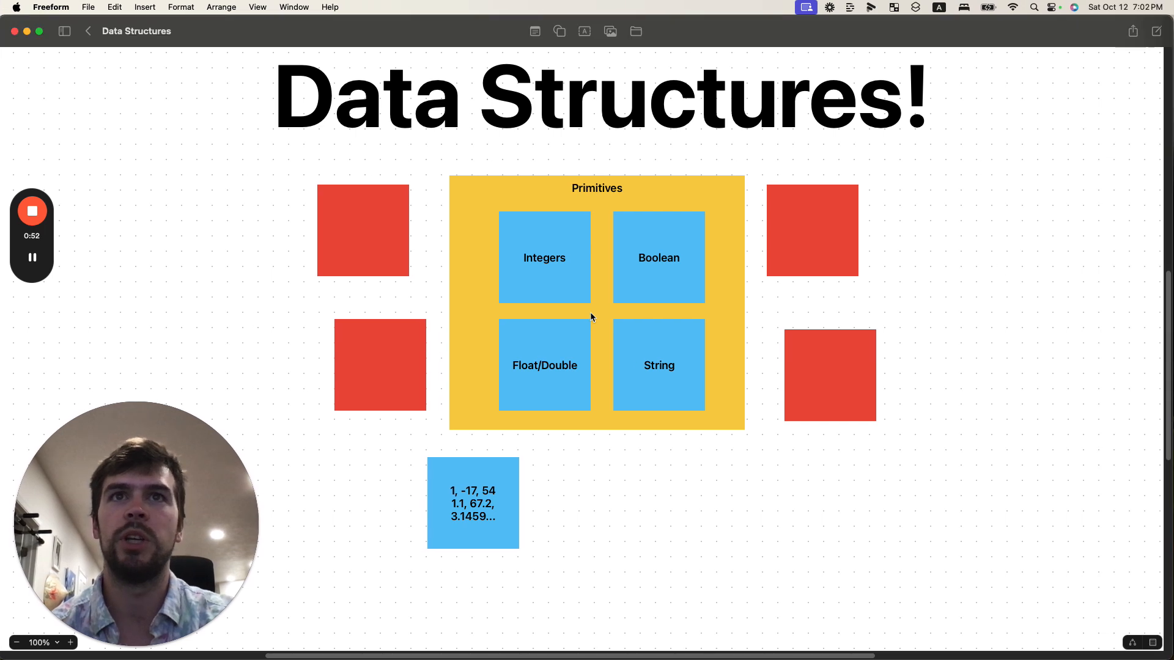
left_click(633, 372)
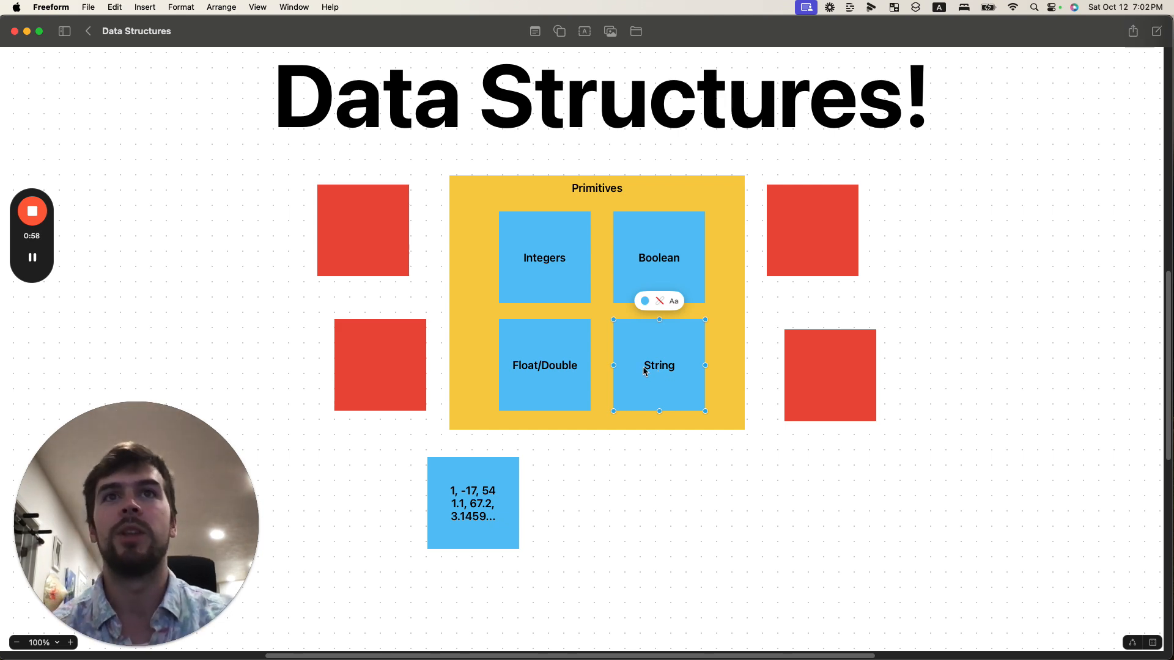
key("ctrl+Left")
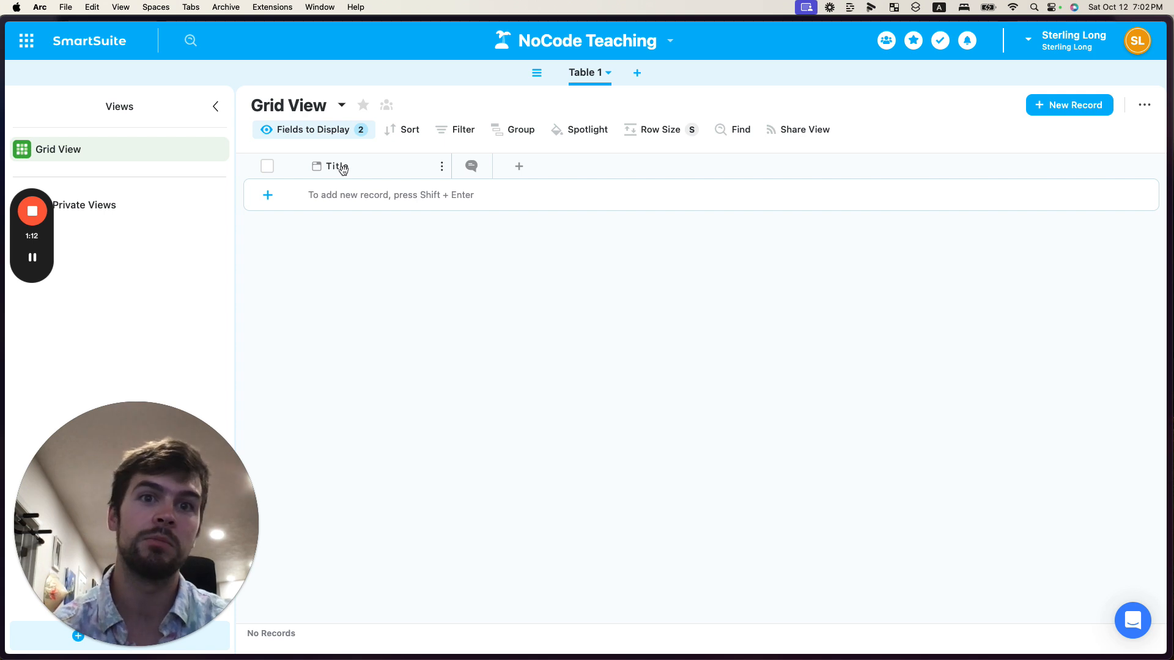
Add a Number field to the table with its precision set to 1
left_click(518, 166)
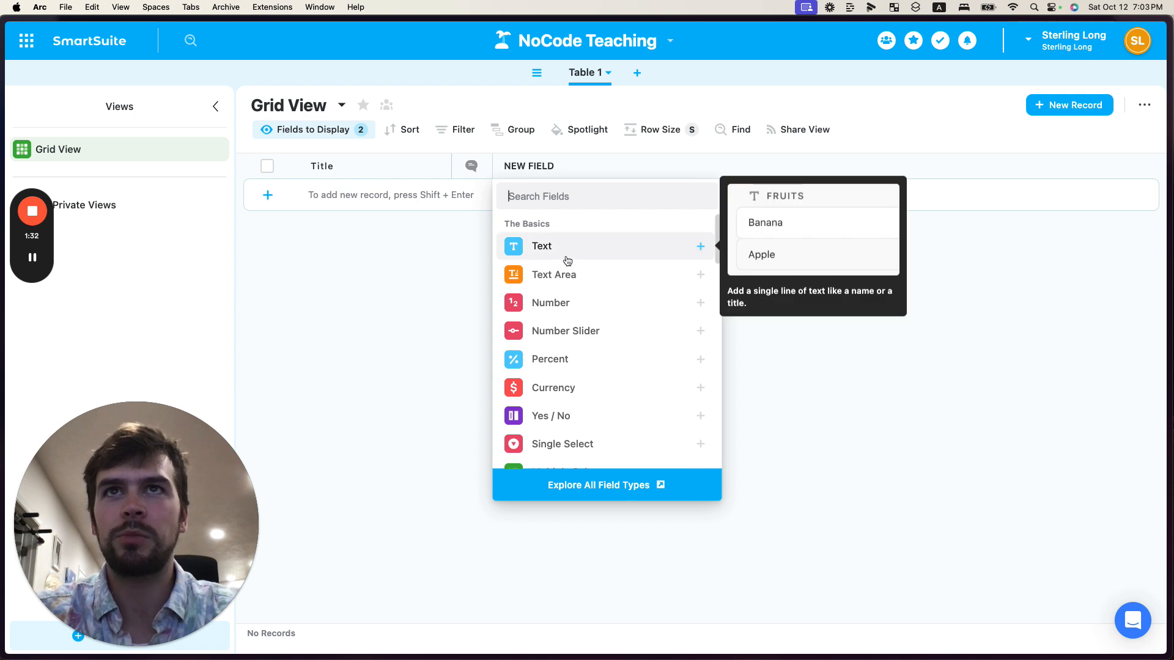
mouse_move(554, 311)
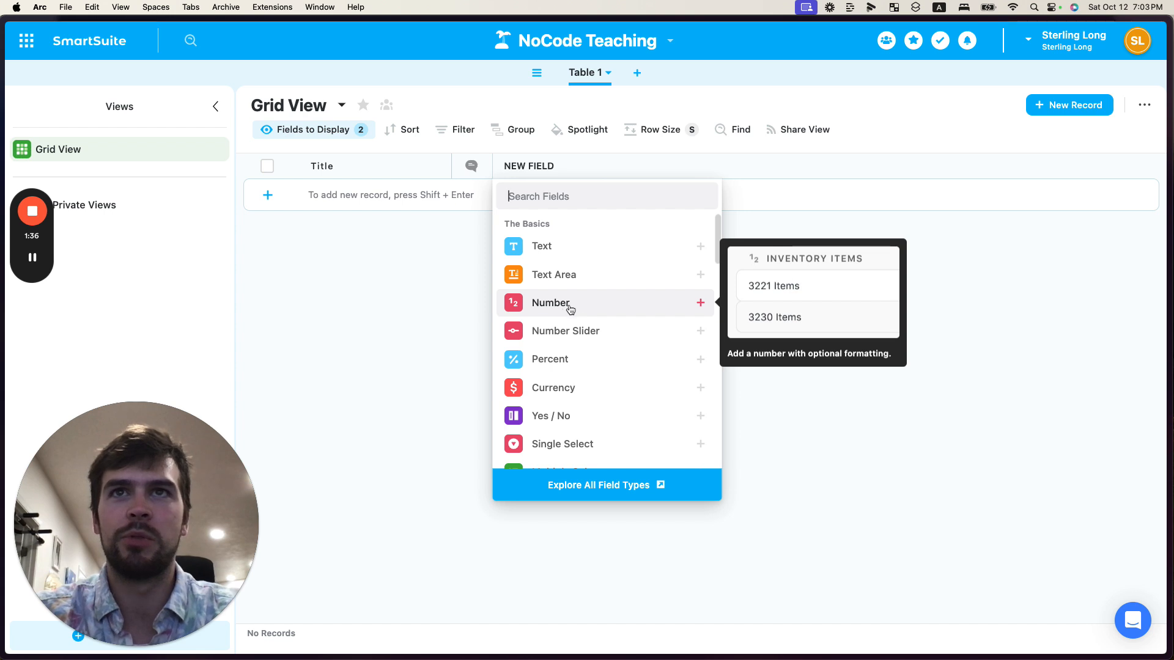
left_click(566, 308)
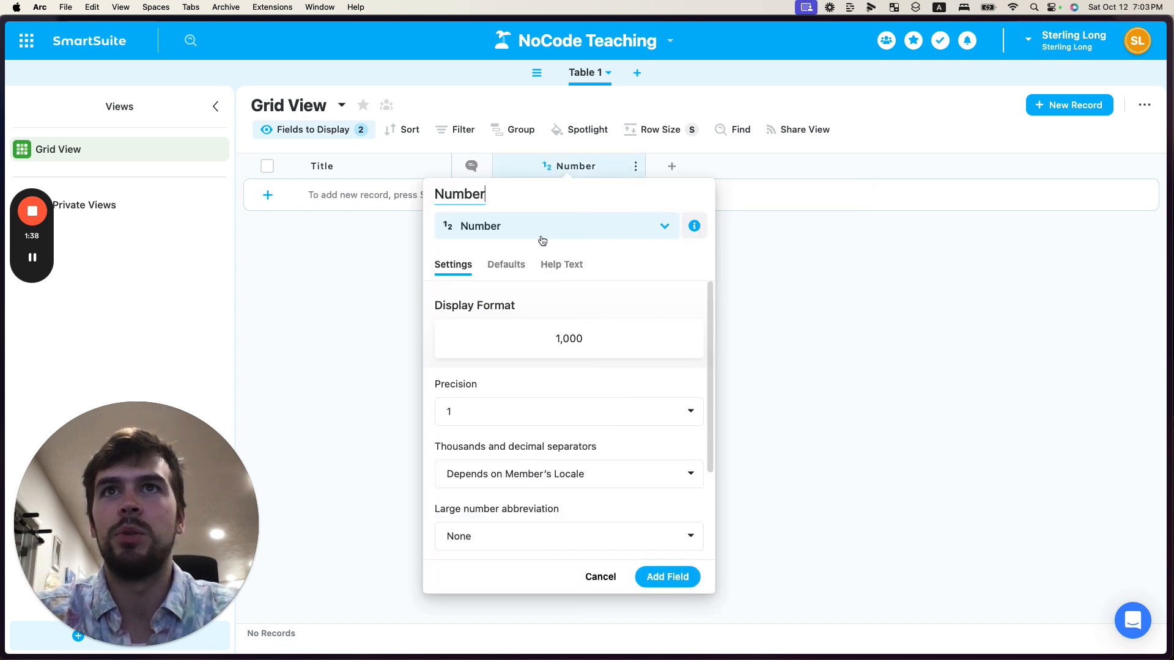
left_click(501, 411)
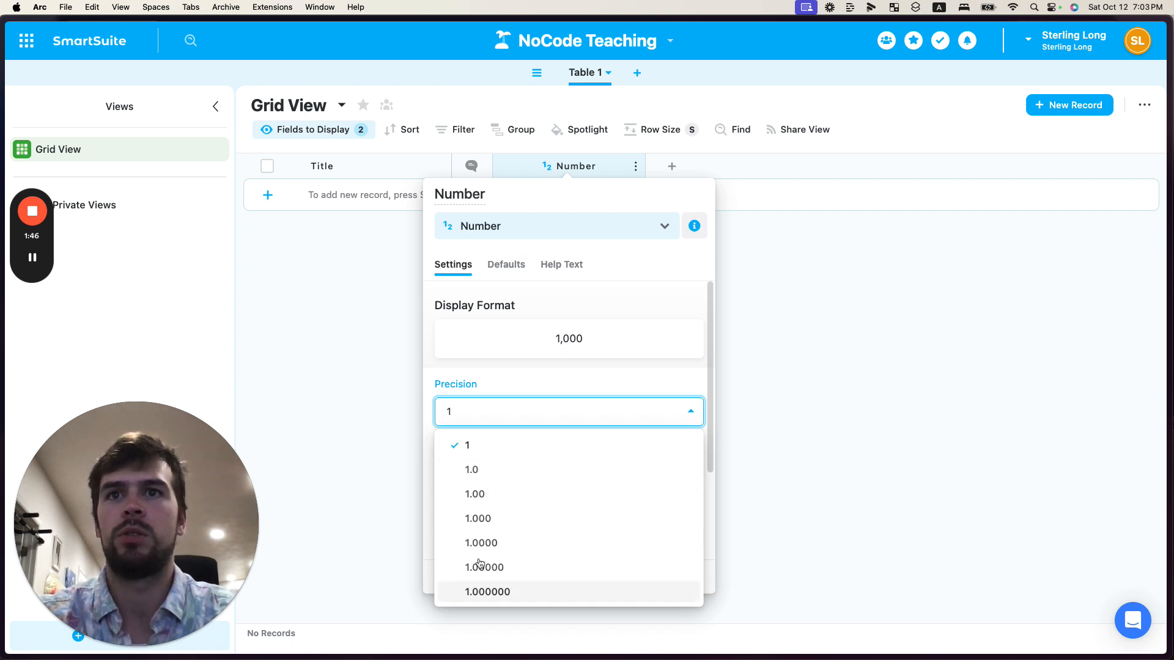
left_click(473, 472)
left_click(481, 426)
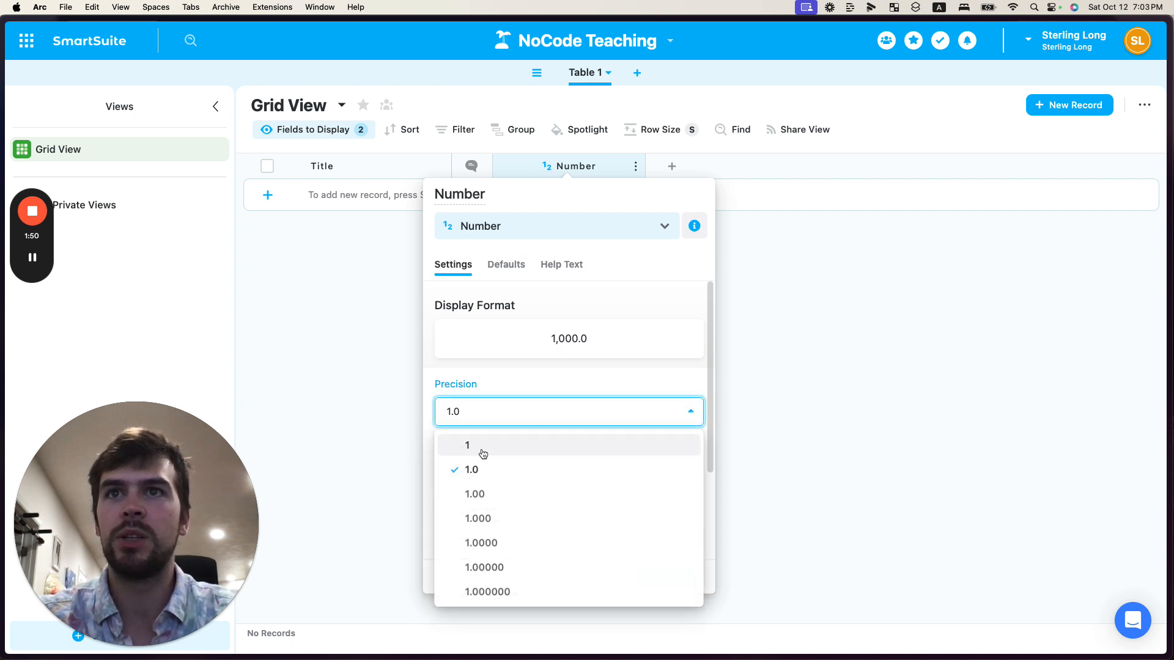
left_click(479, 449)
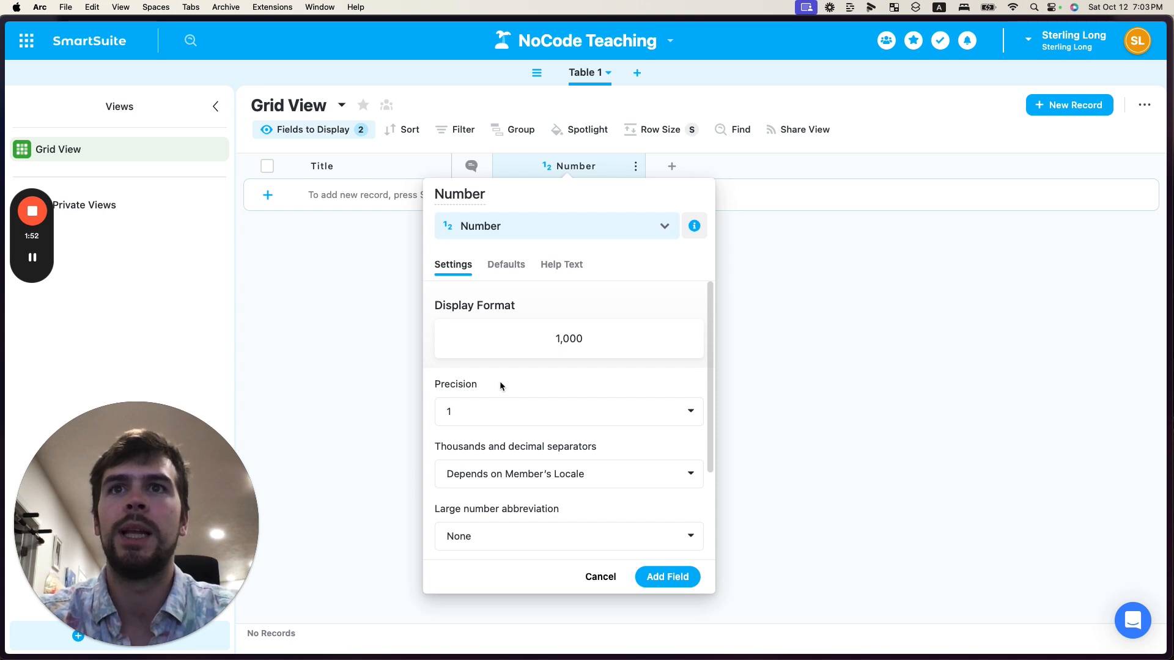
left_click(483, 415)
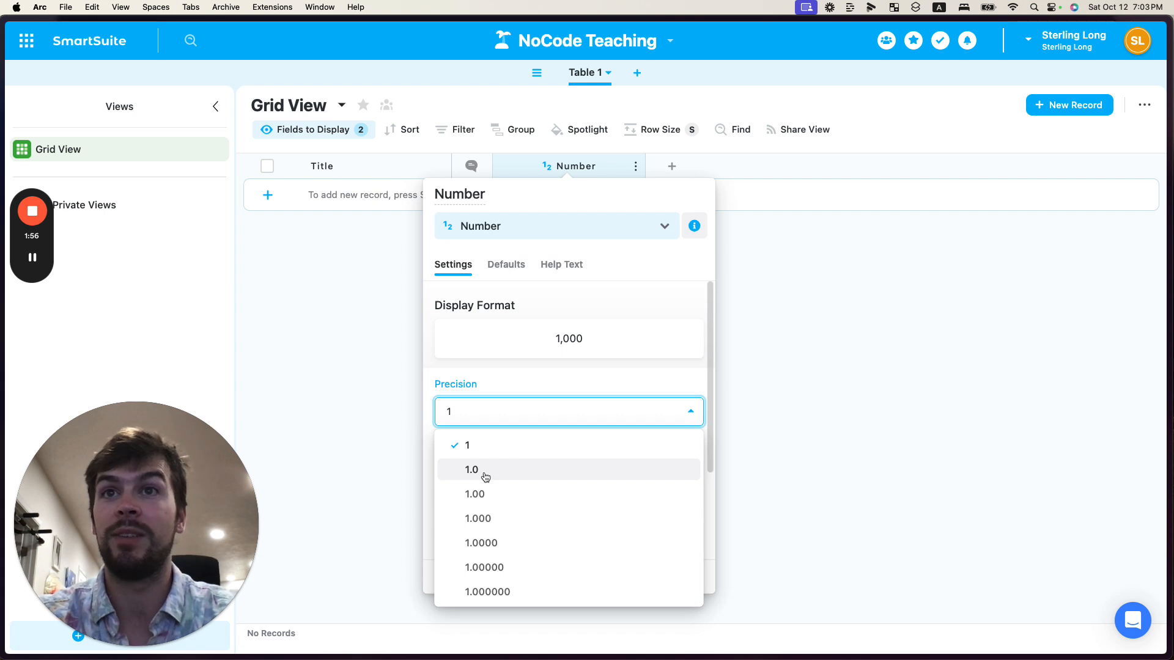
left_click(493, 413)
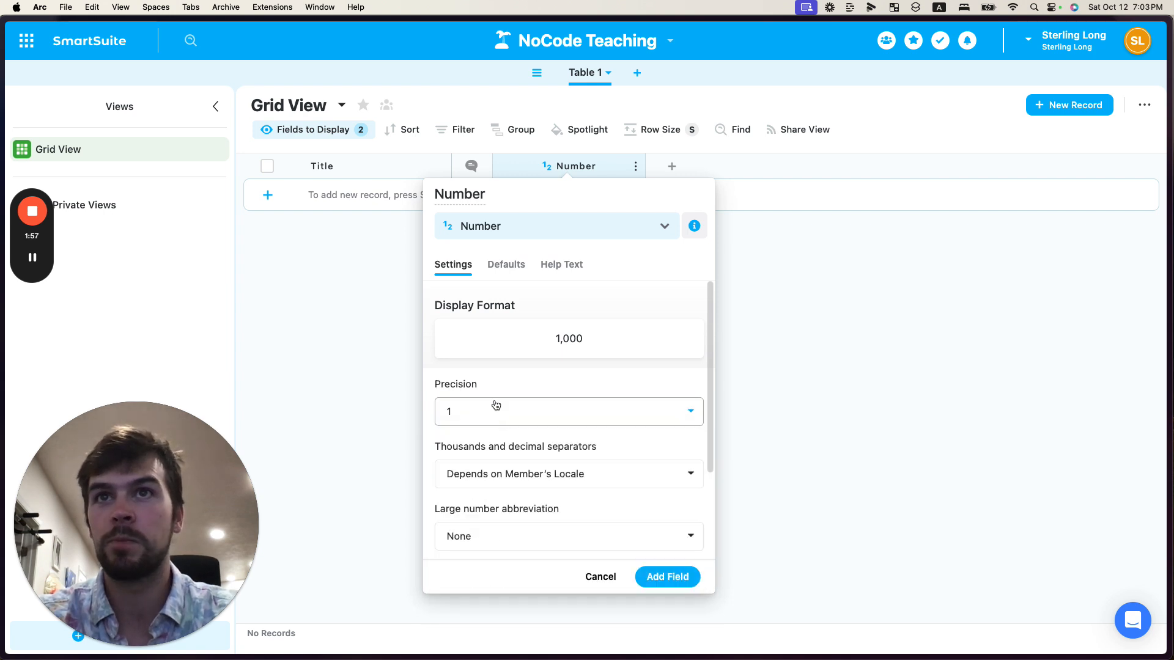
left_click(665, 576)
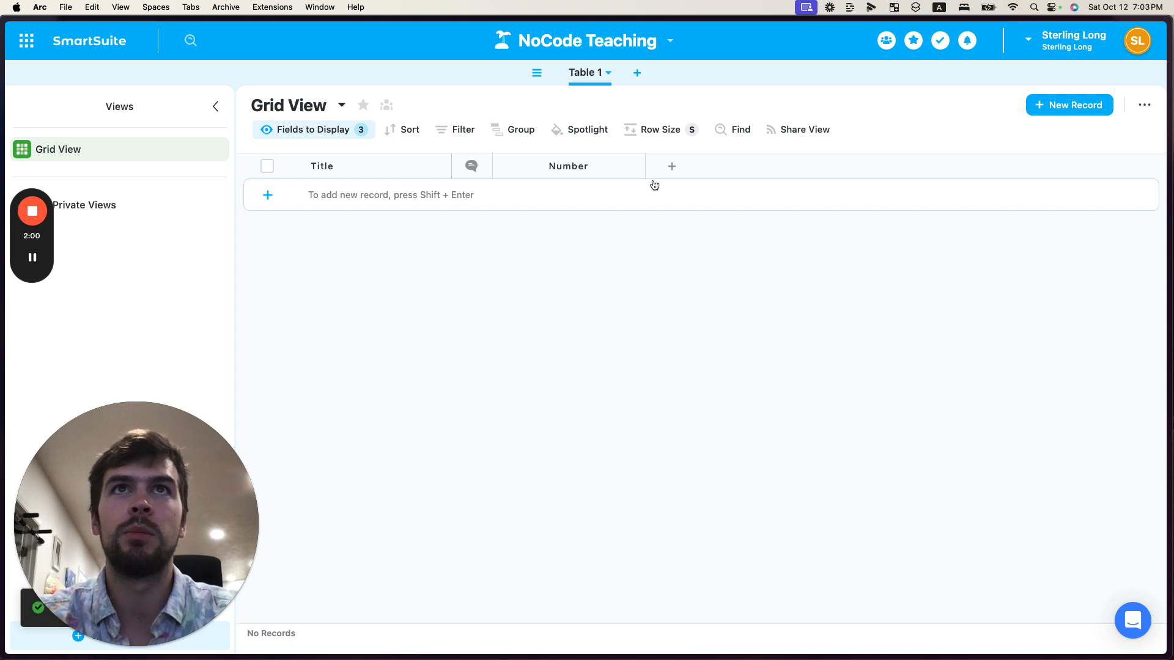
Add a Yes / No field using the Heart display format
left_click(672, 166)
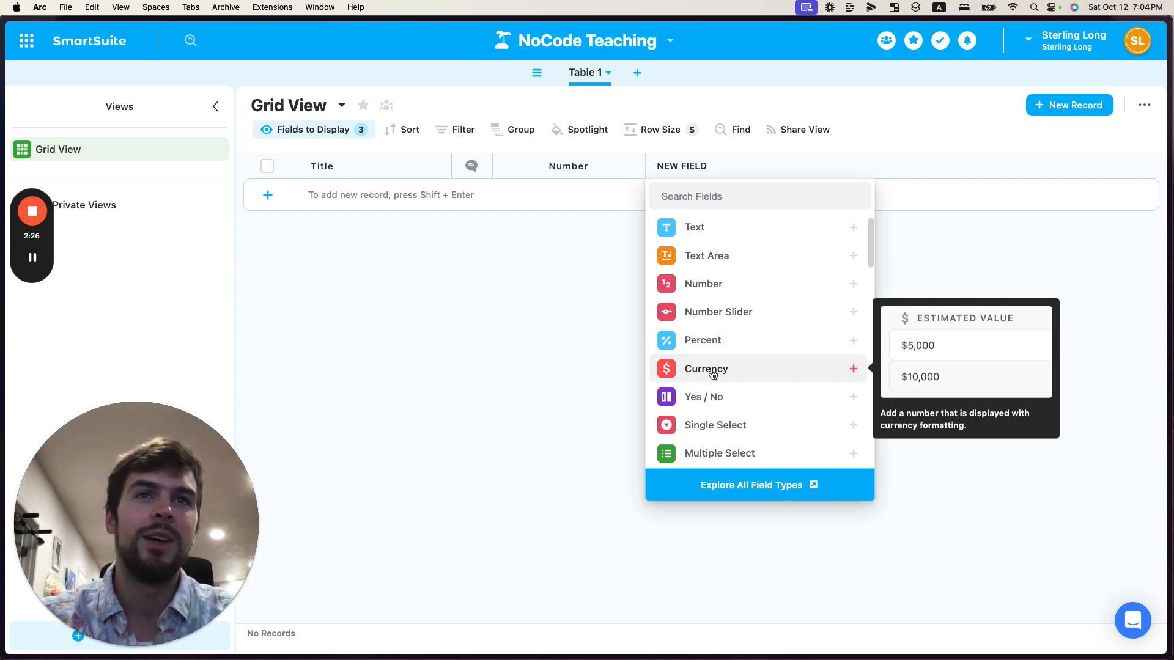
left_click(710, 403)
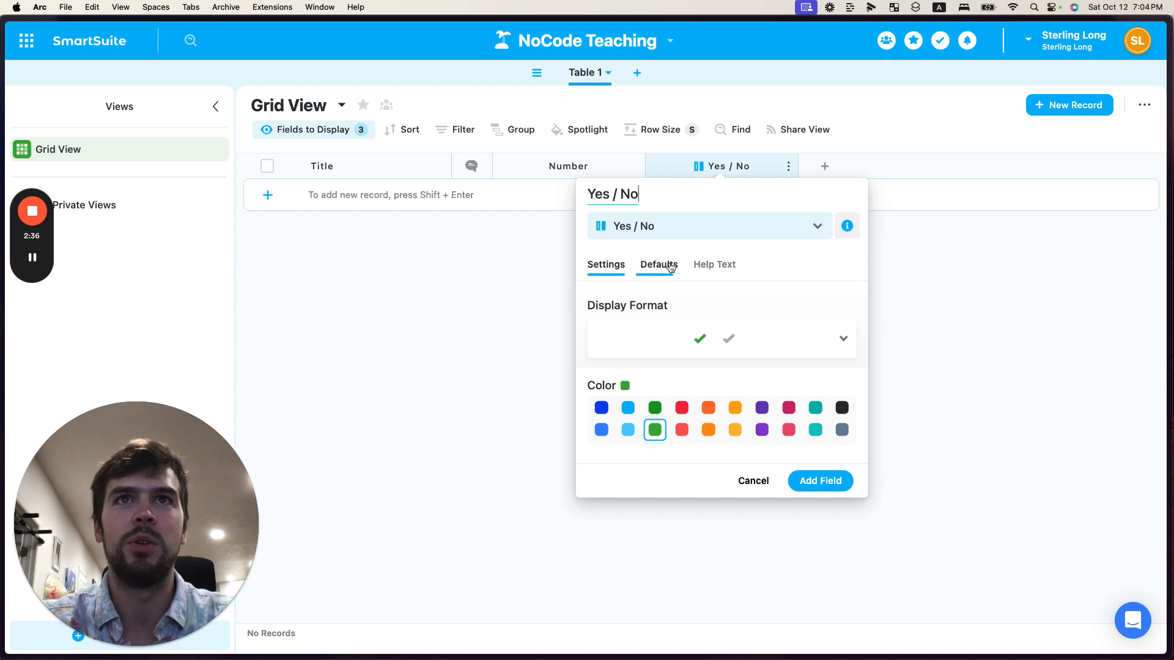
left_click(790, 341)
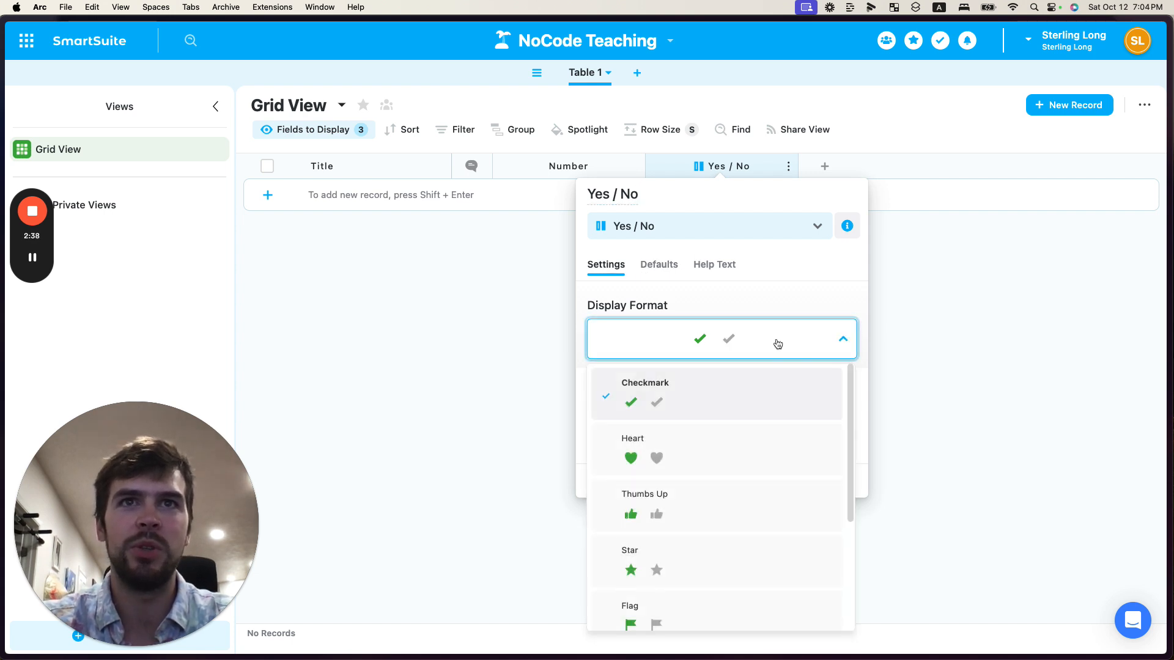
left_click(671, 462)
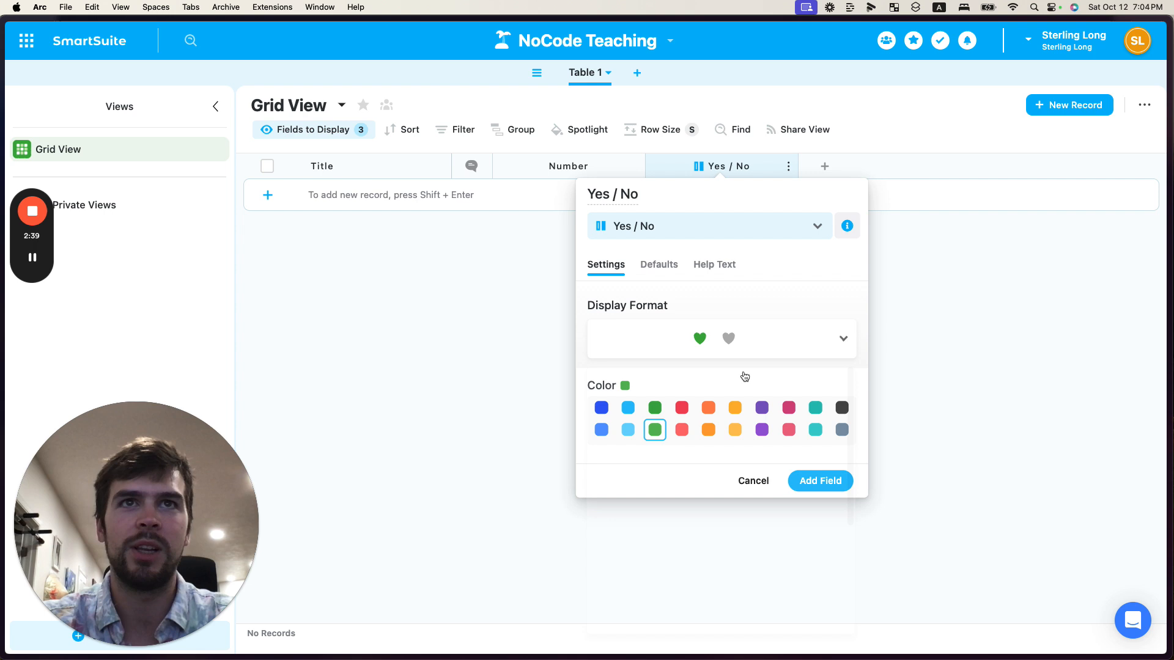
left_click(812, 492)
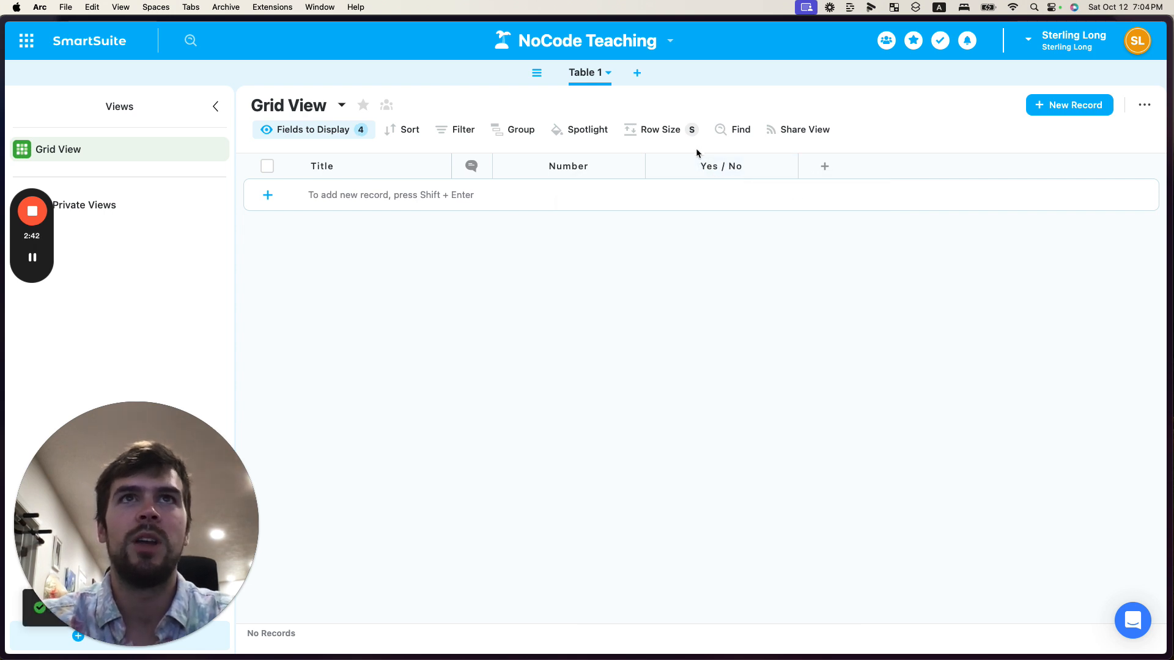
Create a new record with the person's full name as its Title
left_click(538, 203)
type("Sterling Long")
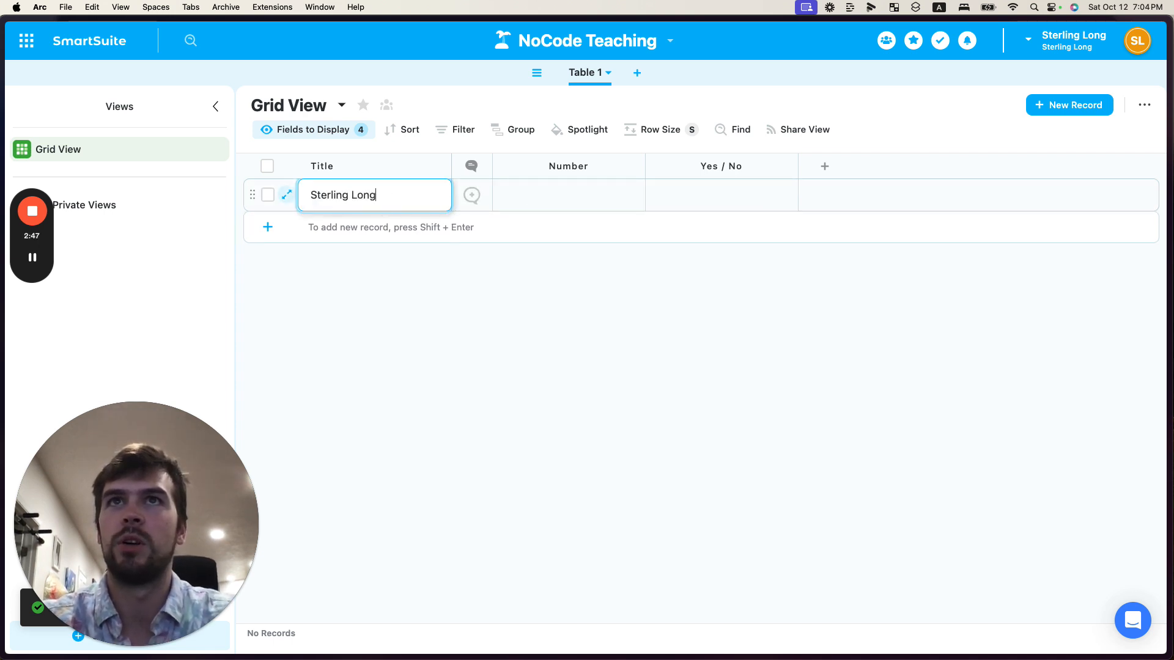
key("Return")
Enter 28 in the record's Number cell and mark its Yes / No field
left_click(514, 191)
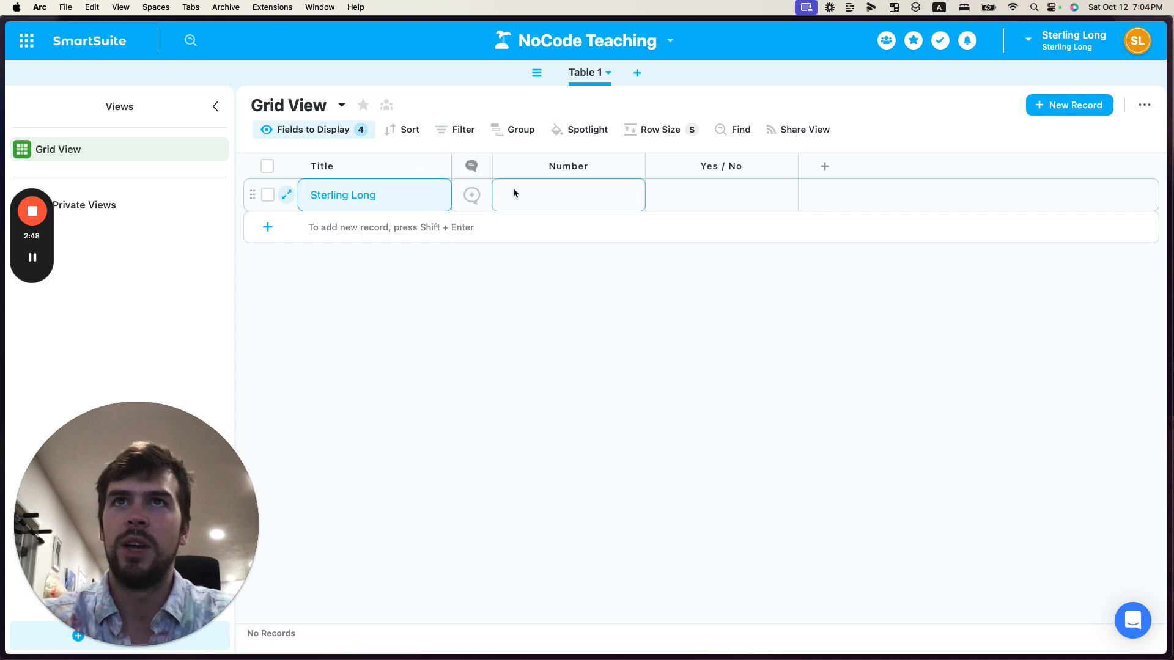
left_click(539, 192)
type("28")
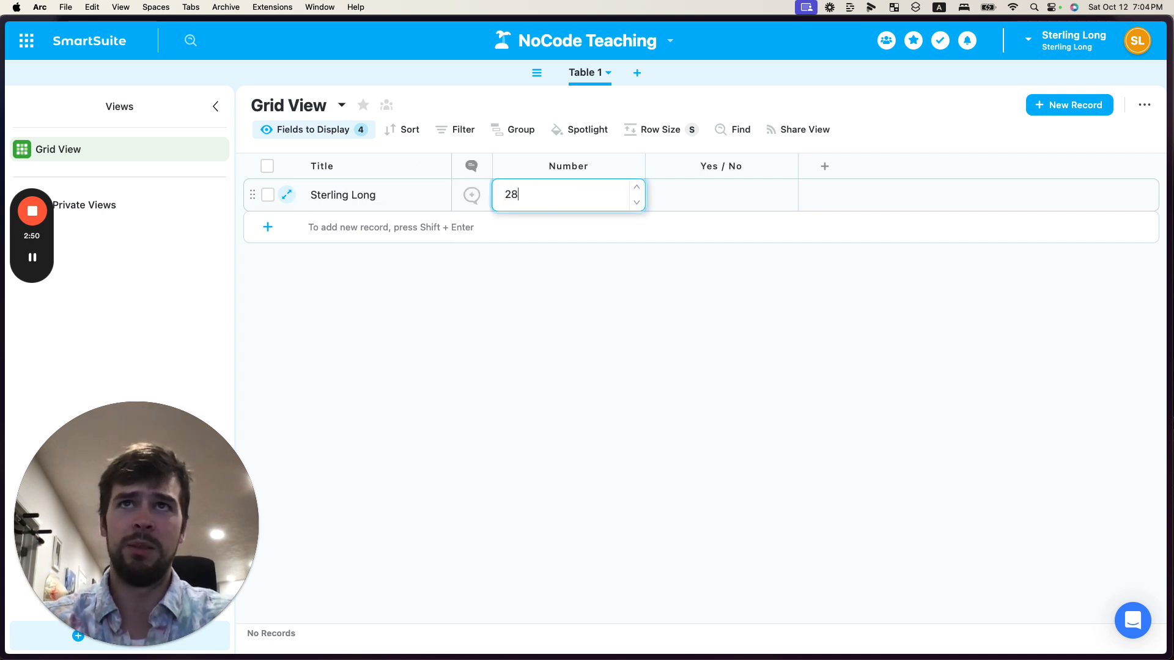
key("Tab")
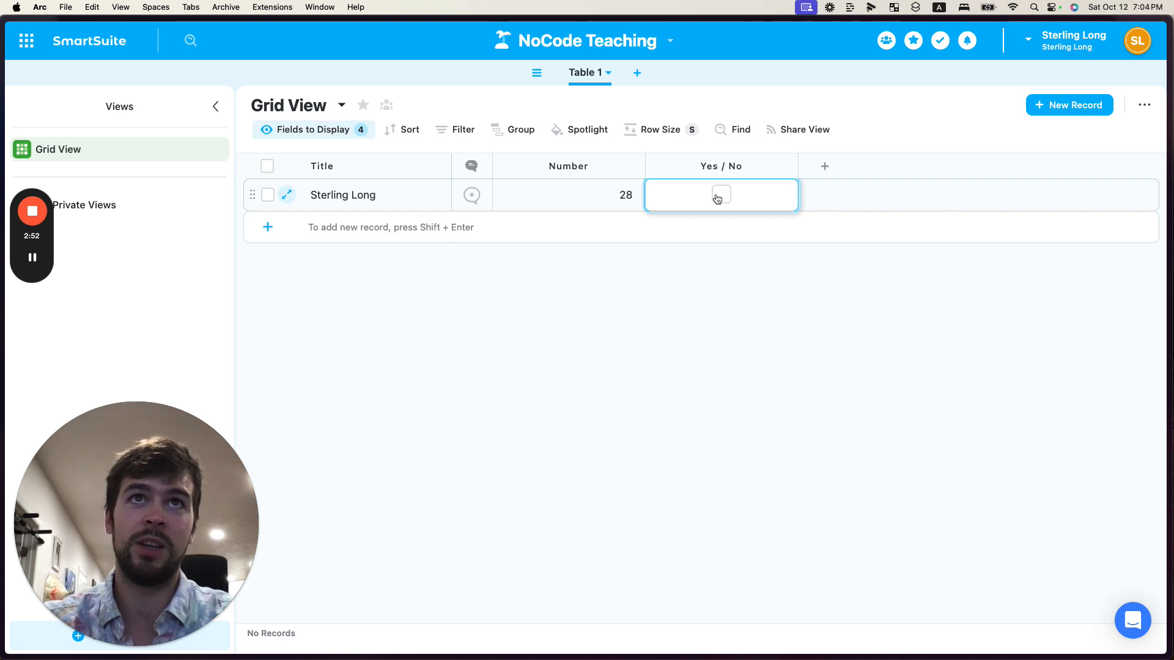
left_click(715, 195)
left_click(713, 273)
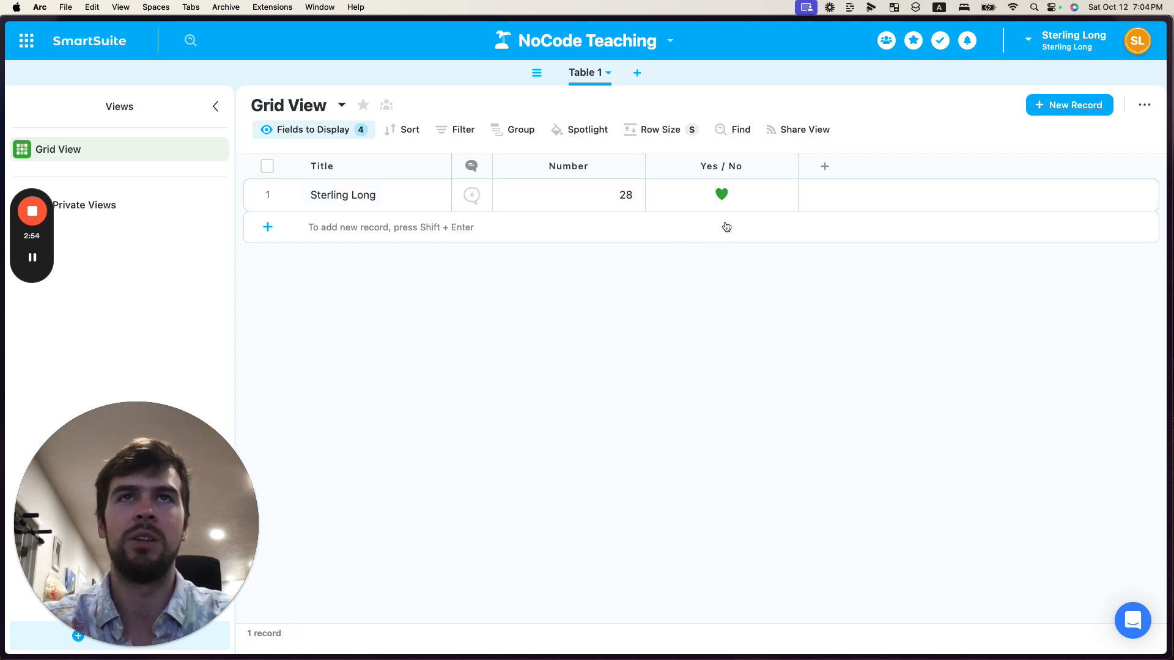
Rename the Yes / No field to Married
left_click(788, 166)
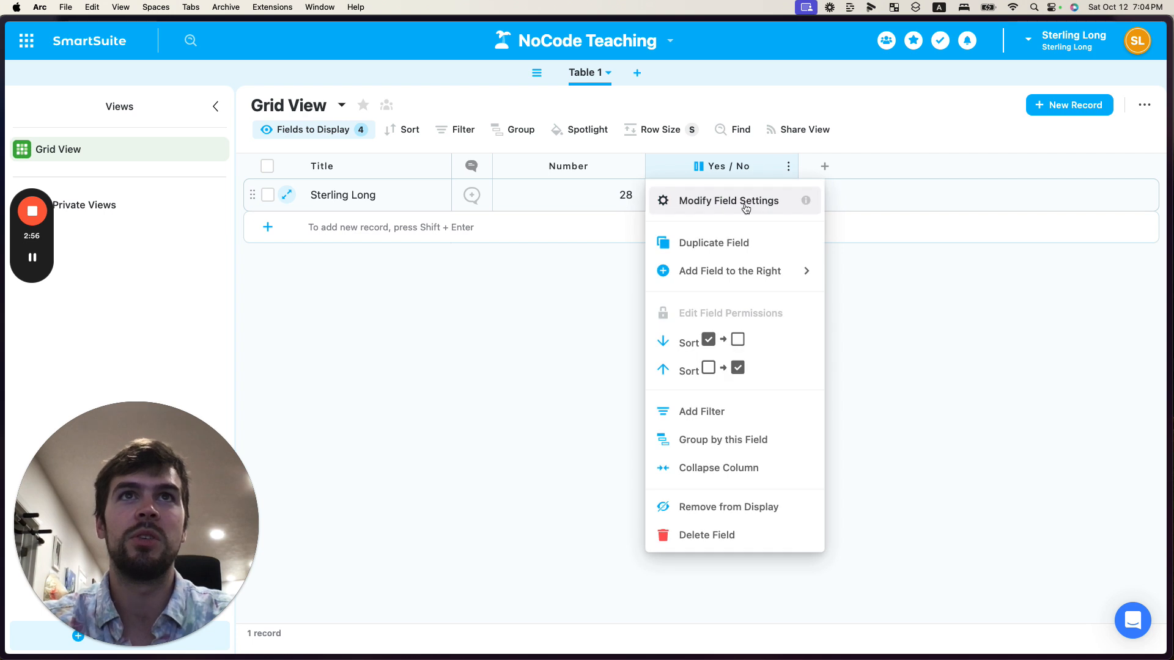
left_click(744, 201)
left_click_drag(639, 194, 586, 195)
key("BackSpace")
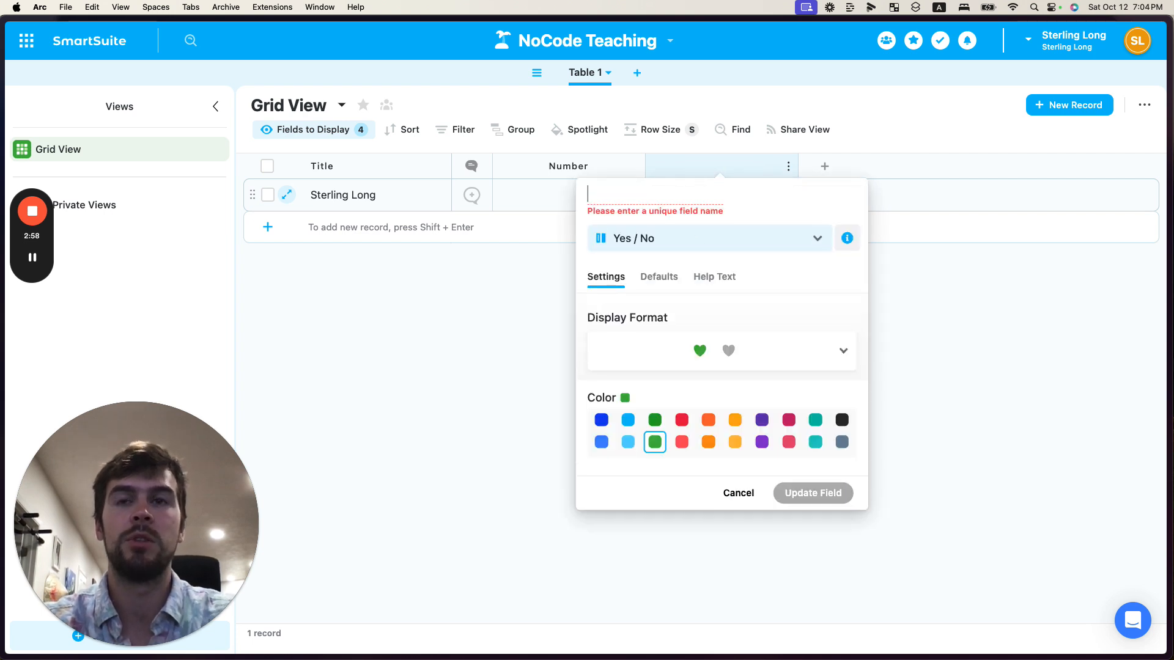
type("Married")
left_click(782, 477)
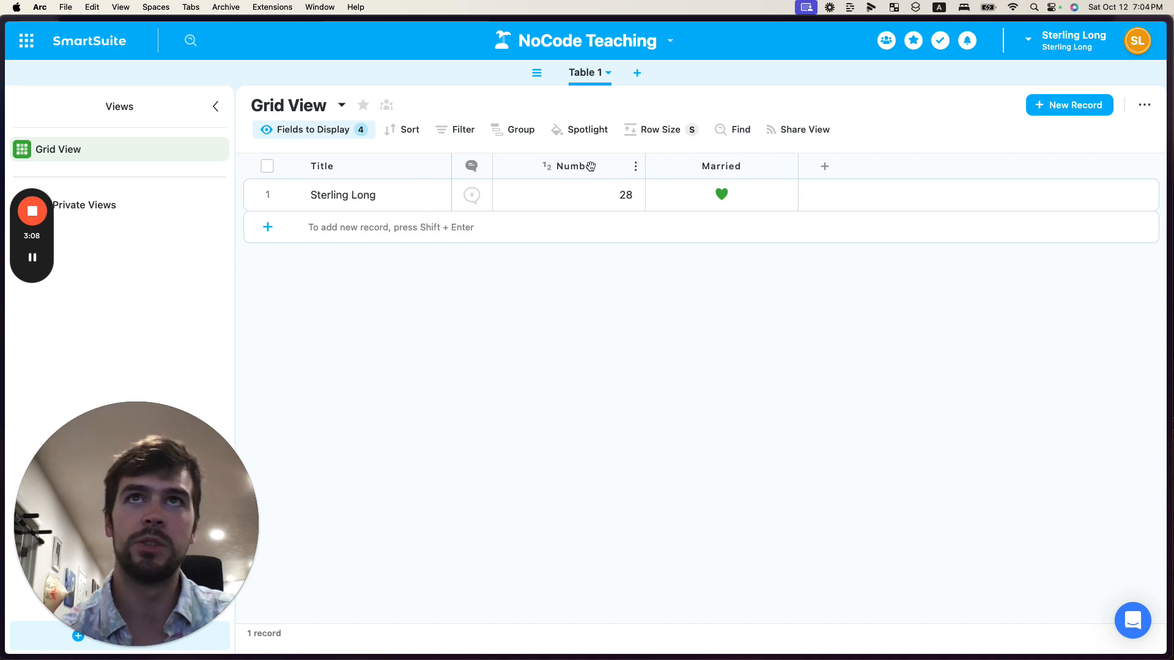
Review the primitive data type notes on the Data Structures board, then return to the table
key("ctrl+Right")
left_click(589, 270)
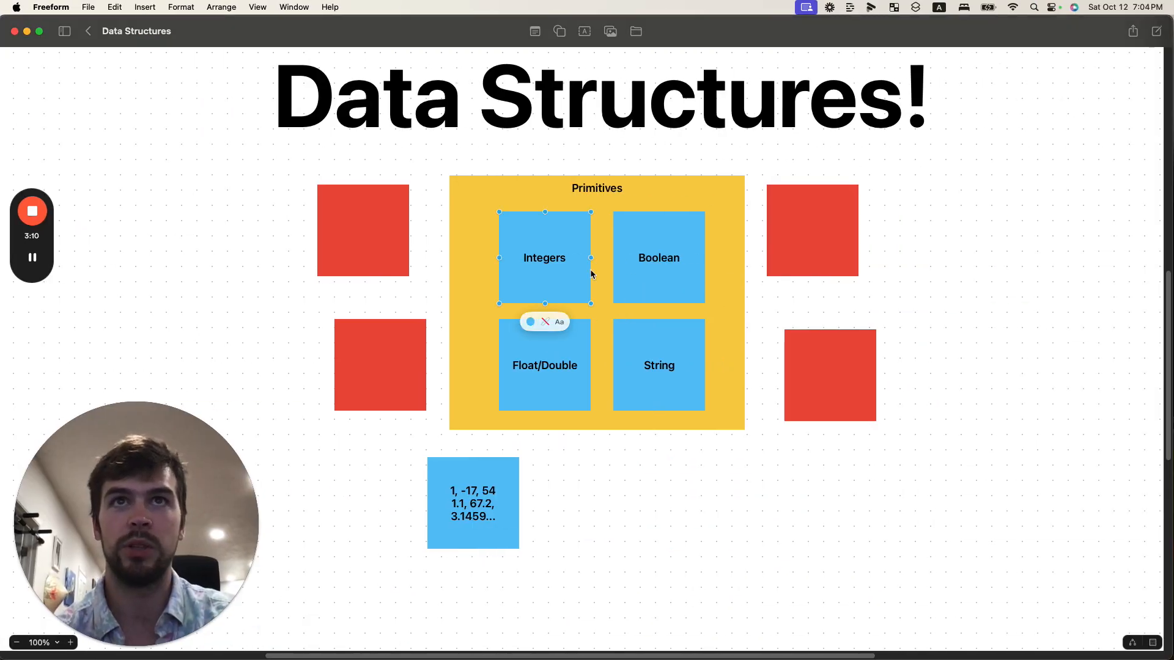
left_click(648, 363)
left_click(545, 363)
left_click(538, 272)
left_click(669, 276)
left_click(656, 360)
left_click(560, 362)
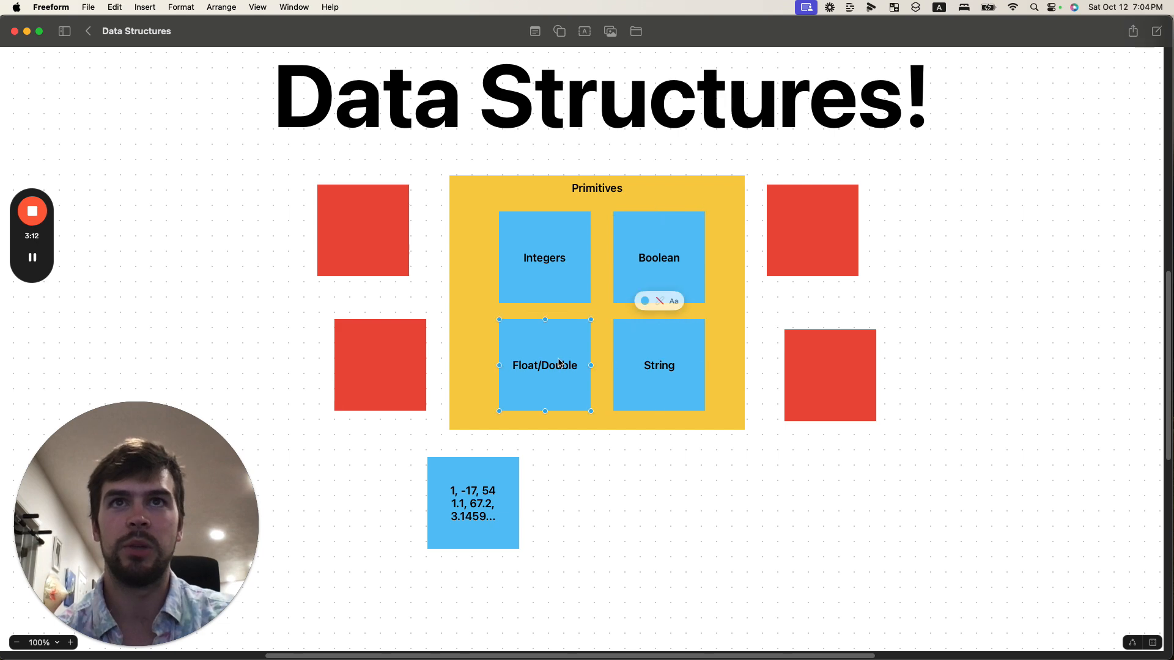
key("ctrl+Left")
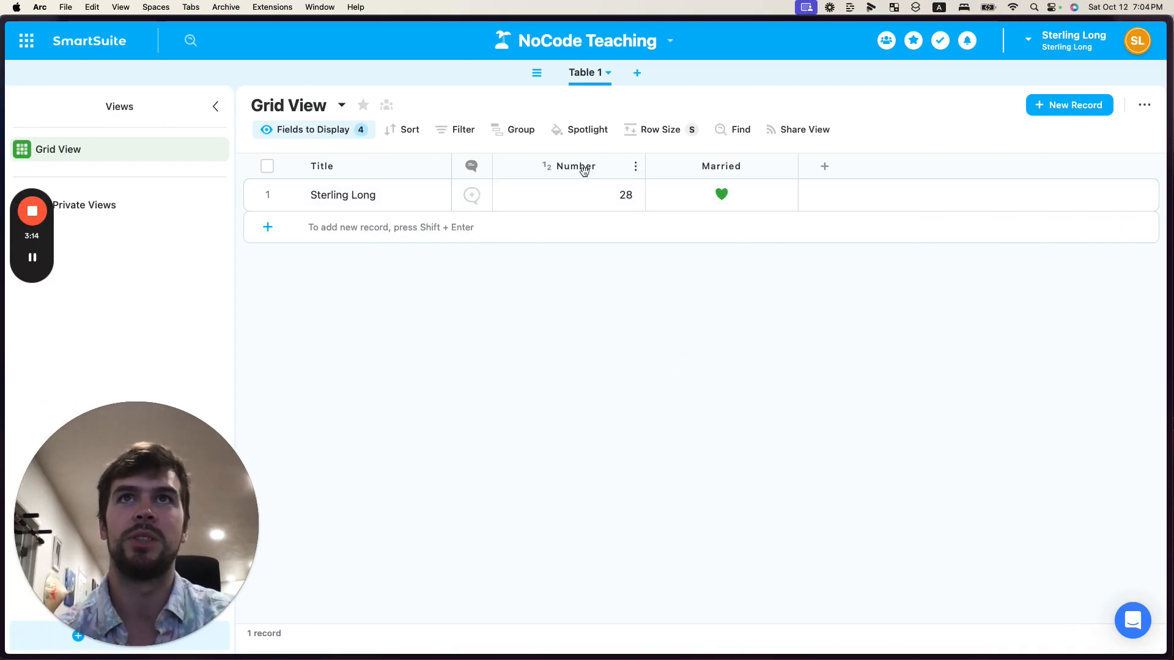
Add a Single Select field with the choices Choice 1, Choice 2 and Choice 3
left_click(824, 166)
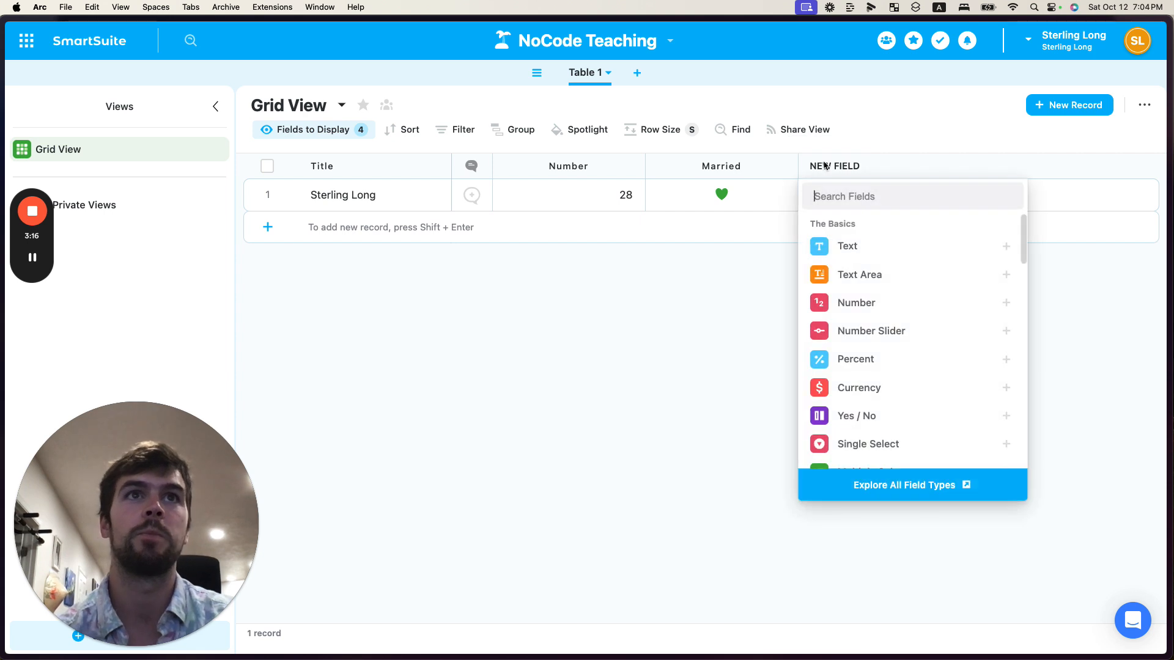
scroll(862, 338, "down", 3)
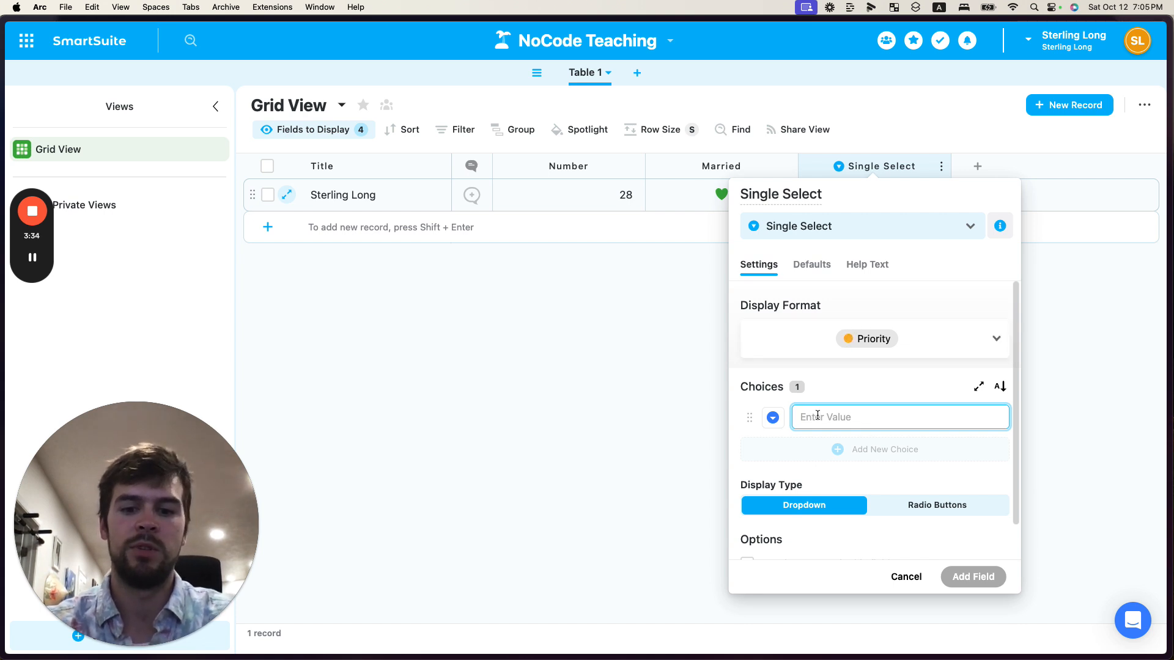
type("Choice 1")
key("Return")
type("Ch")
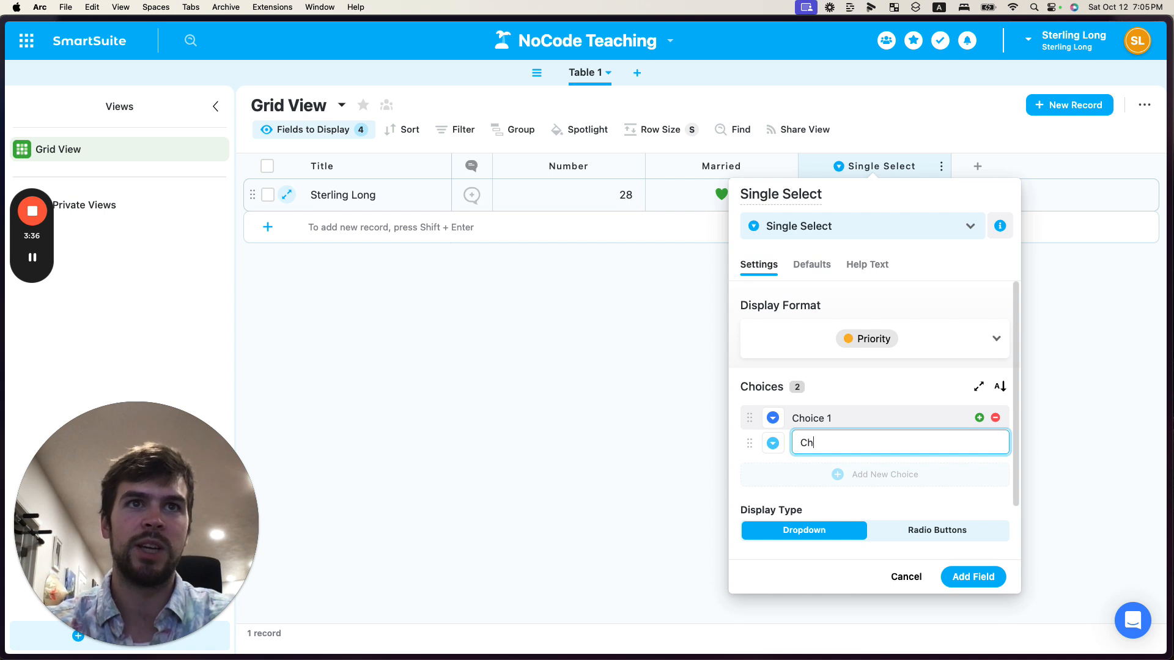
type("oice 2")
key("Return")
type("Choice 3")
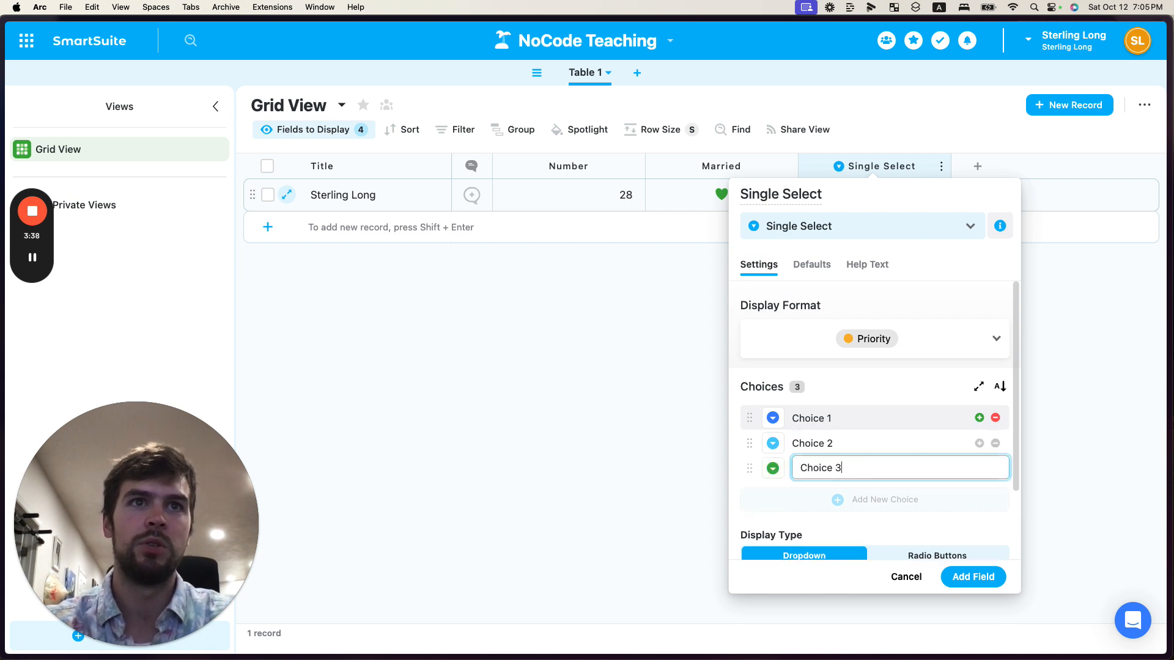
key("Return")
left_click(973, 576)
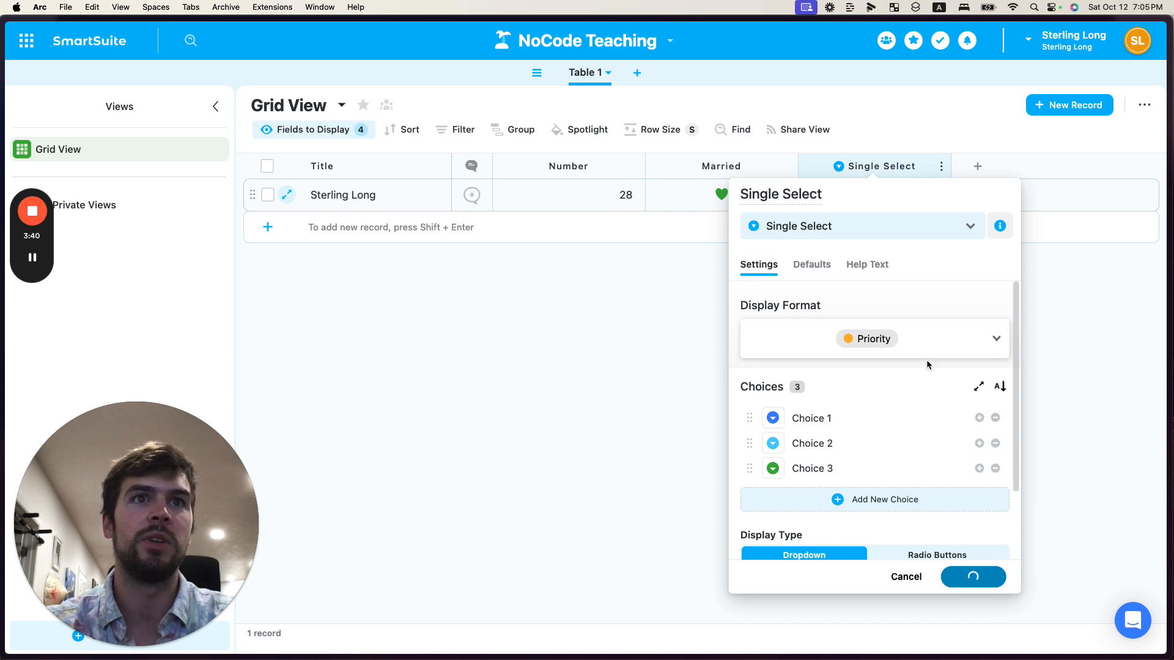
Set the record's Single Select value to Choice 2
left_click(885, 201)
left_click(883, 200)
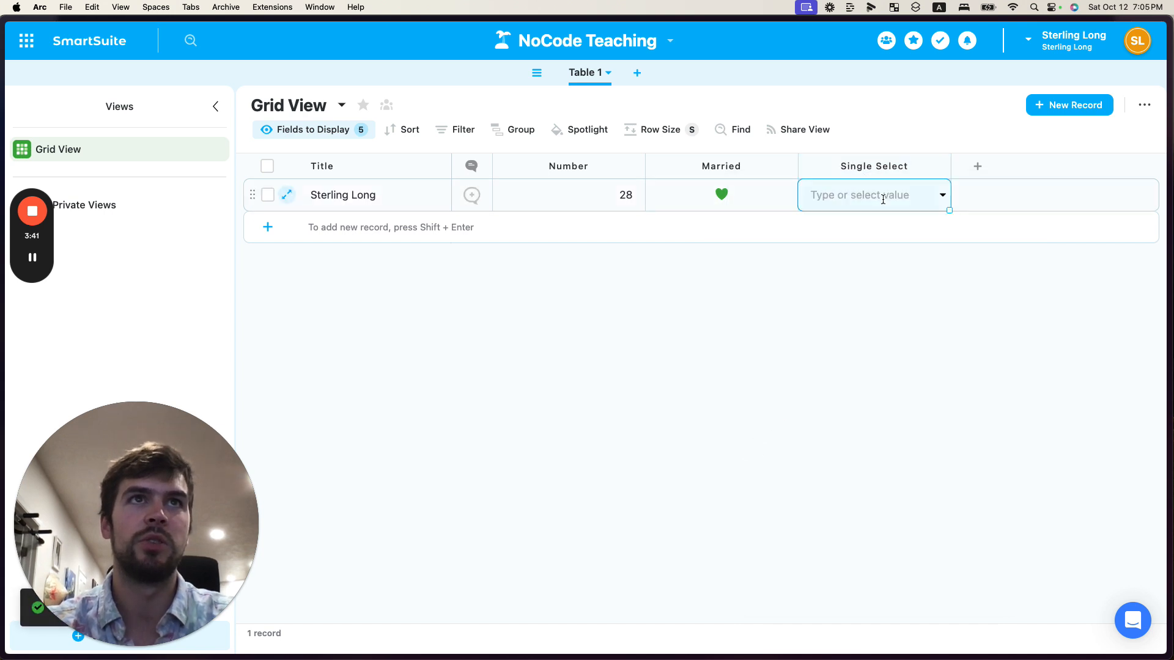
left_click(849, 195)
left_click(838, 289)
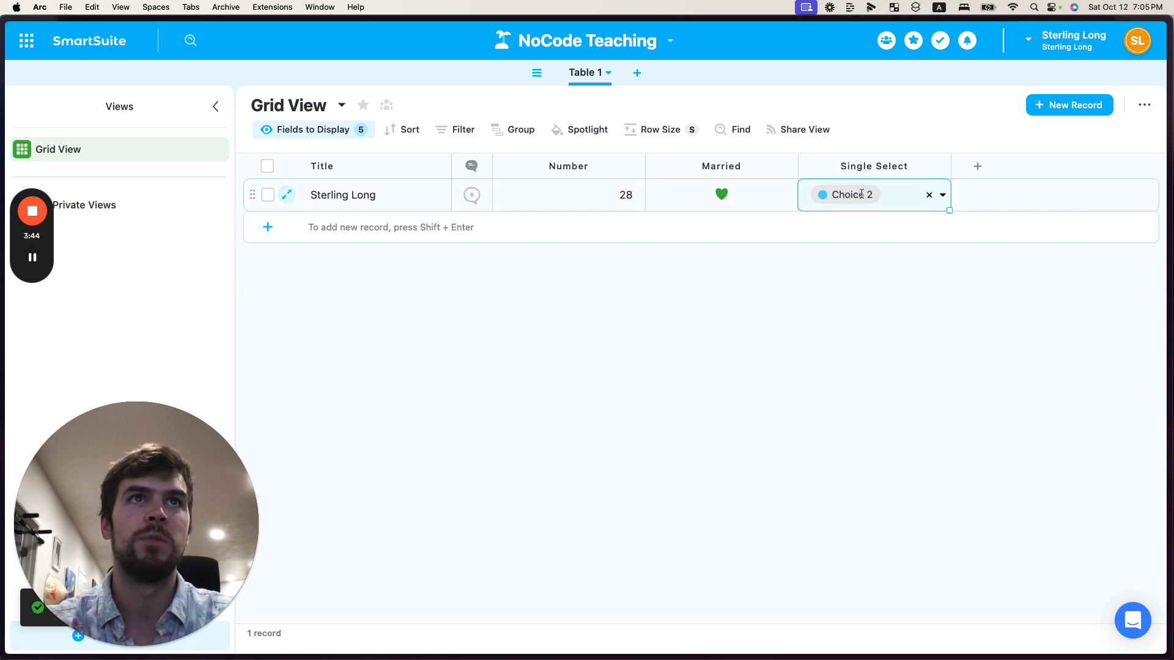
Open the record's Single Select choice list to review its options, then close it
left_click(815, 285)
left_click(809, 201)
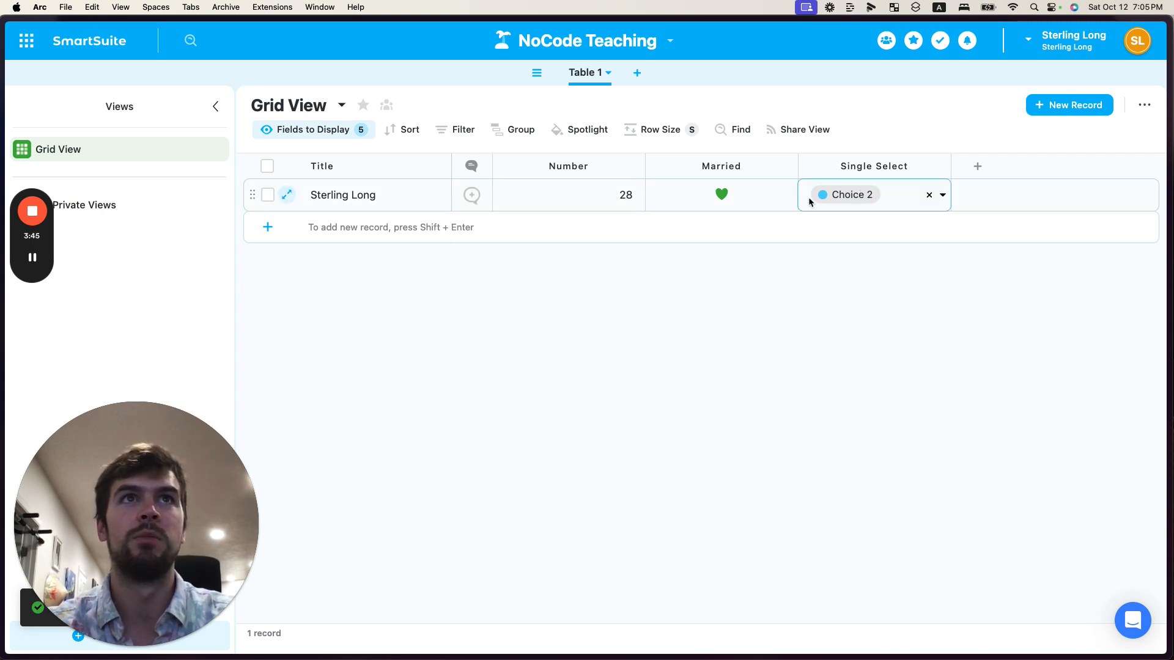
left_click(884, 197)
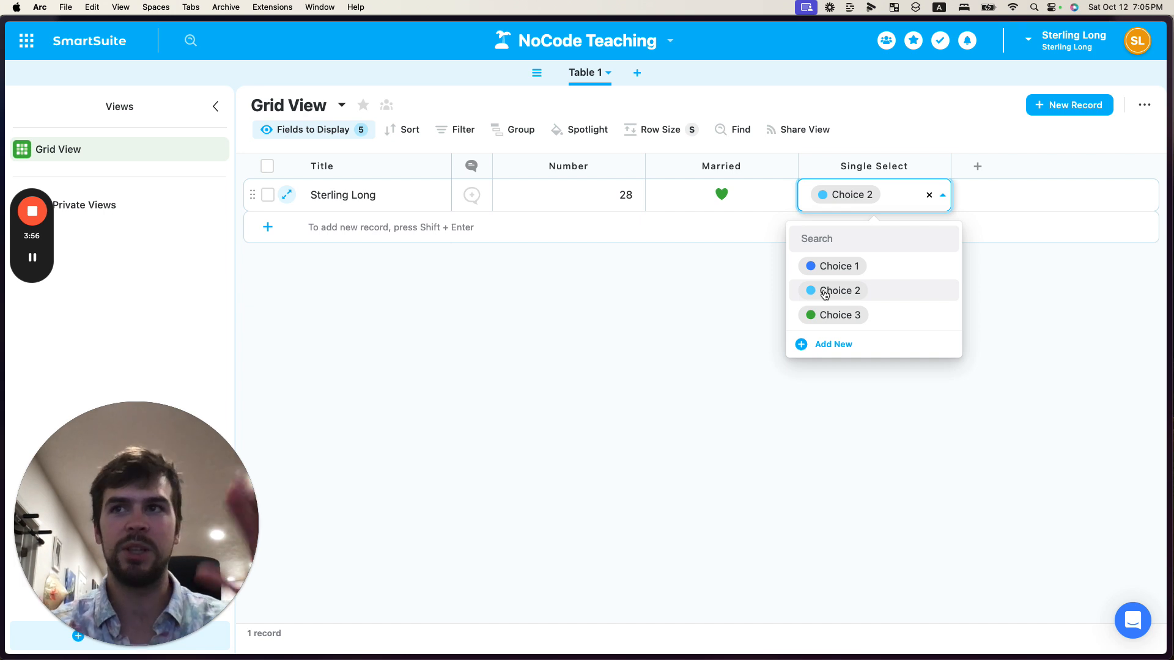
left_click(402, 196)
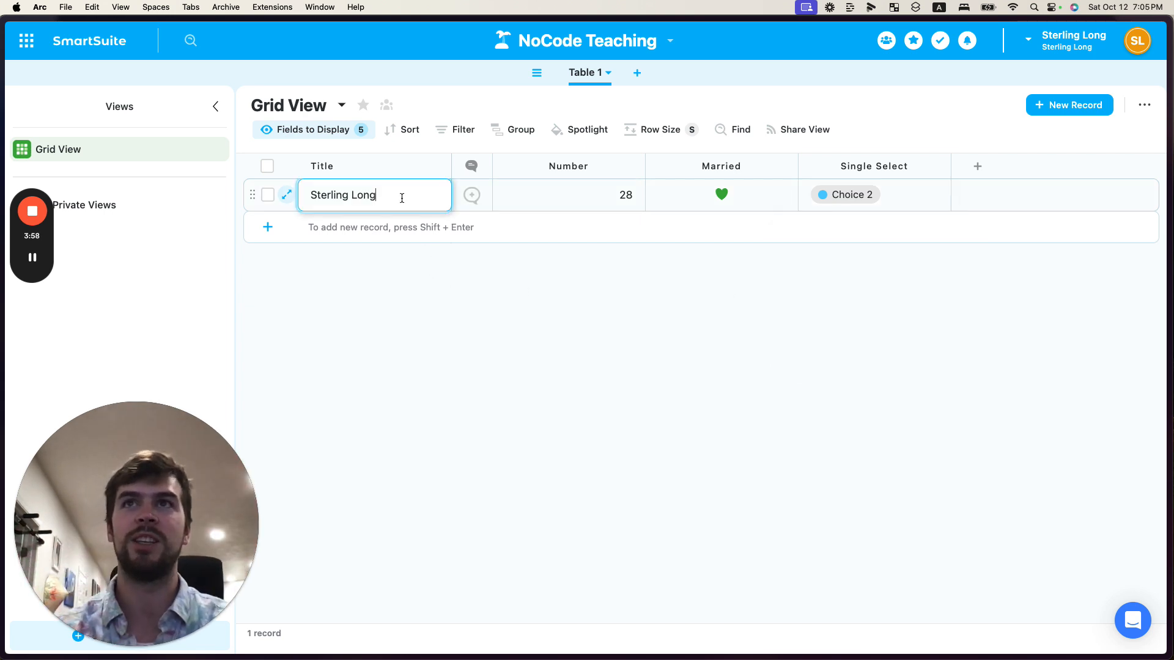
left_click(892, 195)
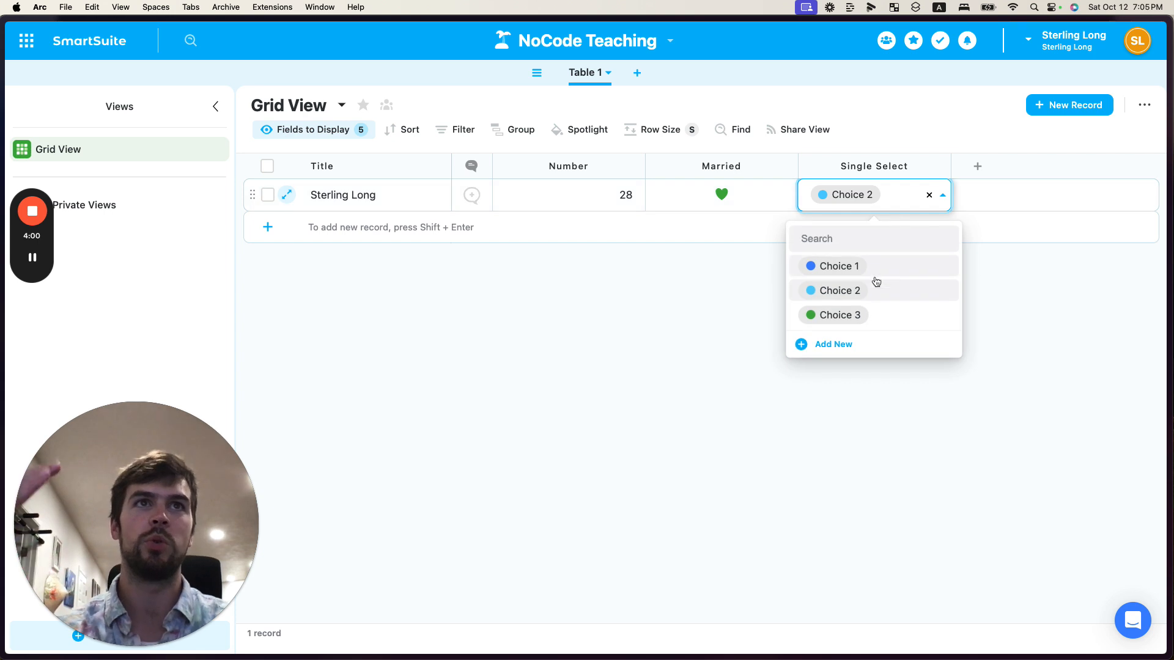
left_click(752, 291)
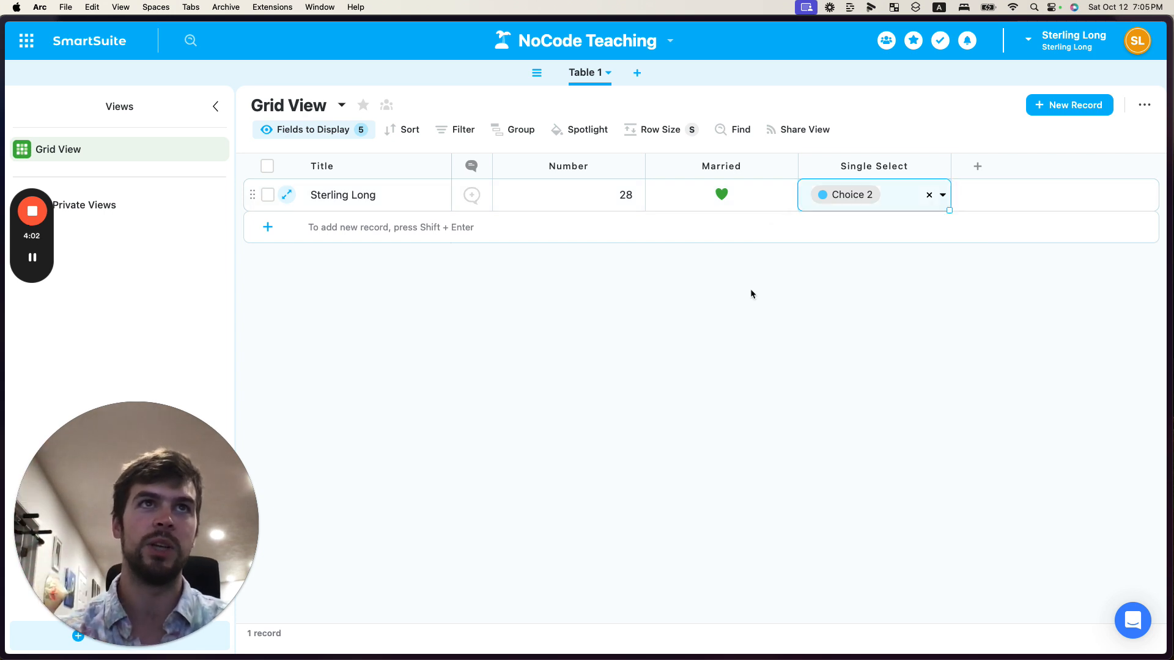
Open the new field menu and browse the available field types
left_click(978, 166)
scroll(903, 419, "down", 3)
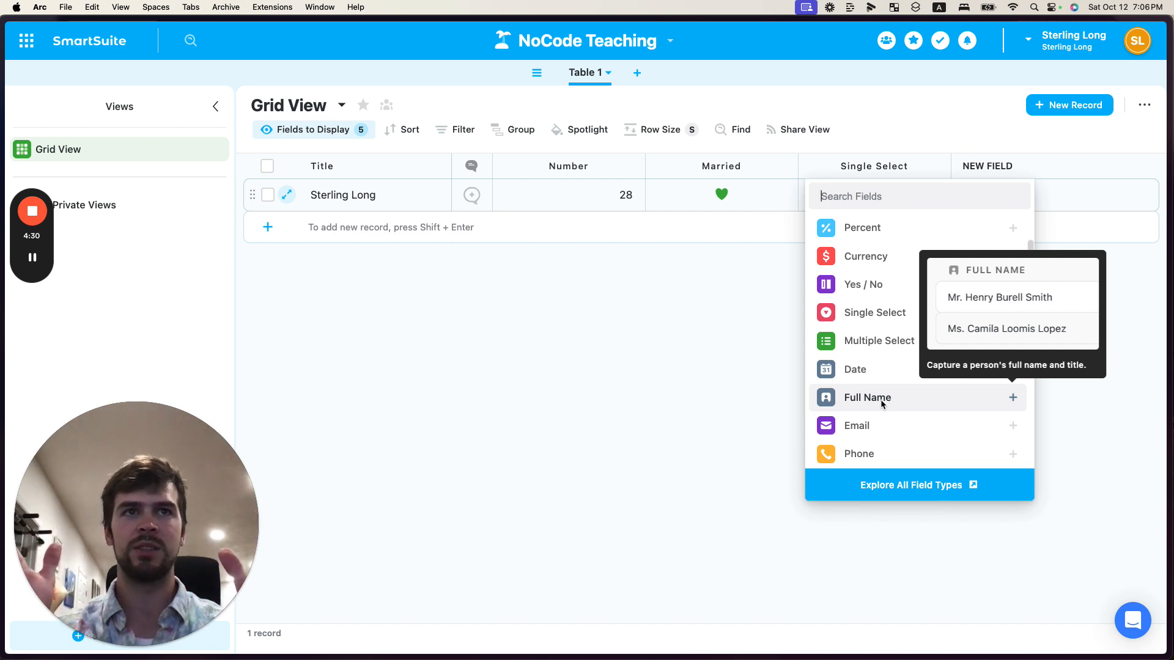
scroll(871, 427, "down", 3)
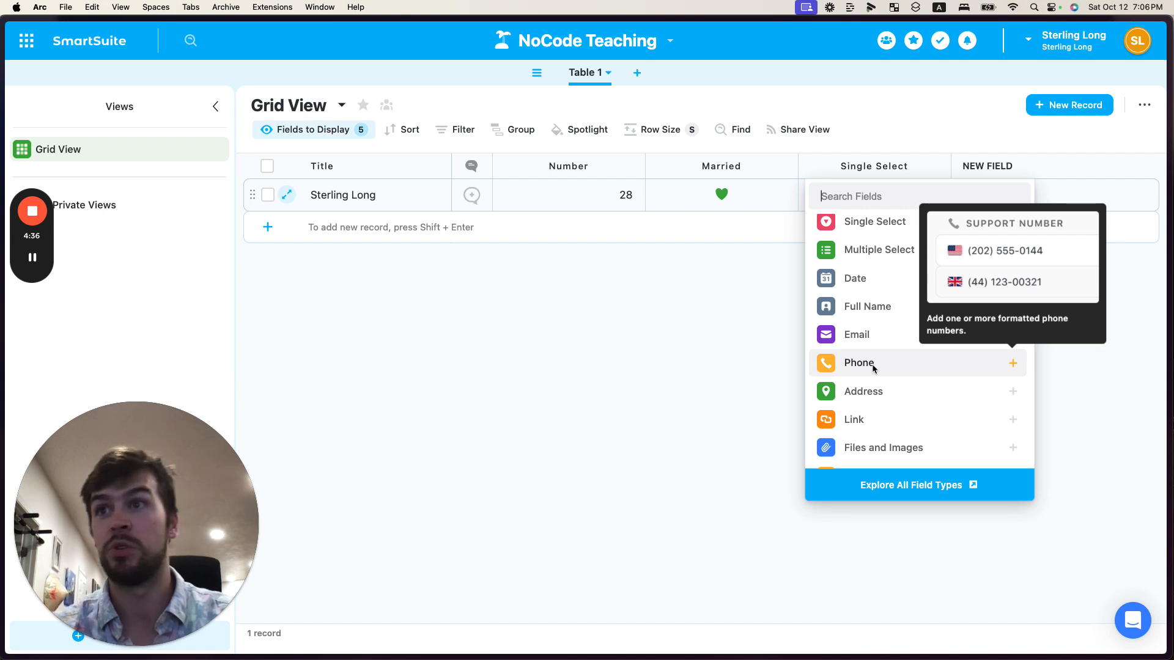
scroll(871, 394, "down", 3)
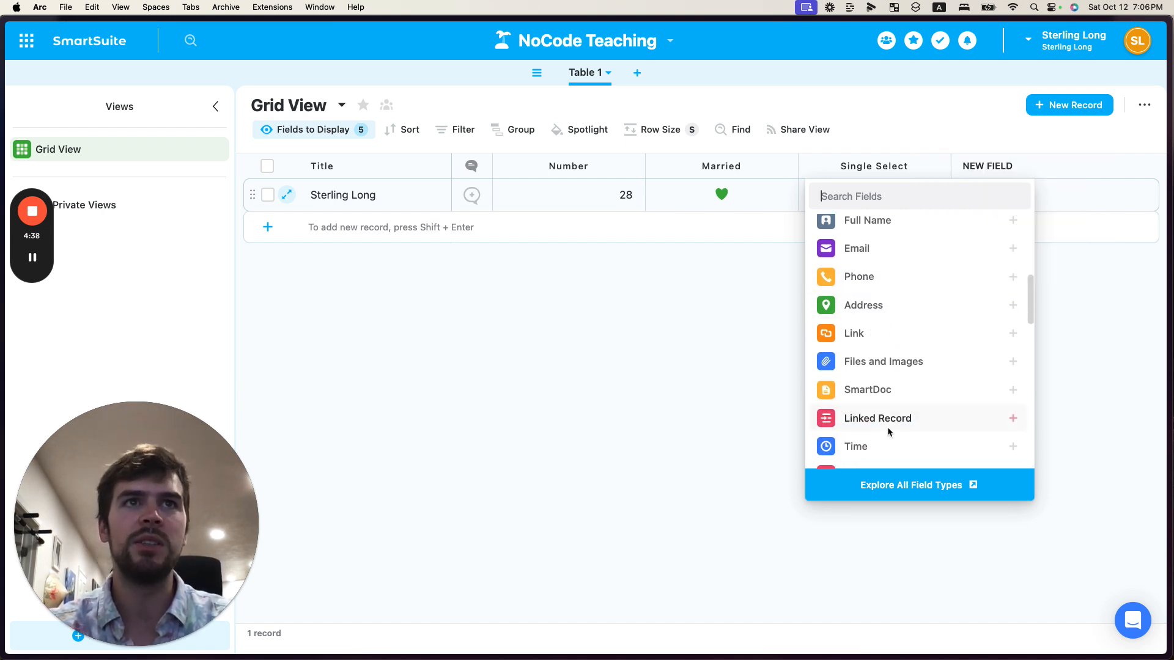
scroll(884, 422, "down", 2)
scroll(879, 395, "down", 2)
scroll(872, 367, "up", 2)
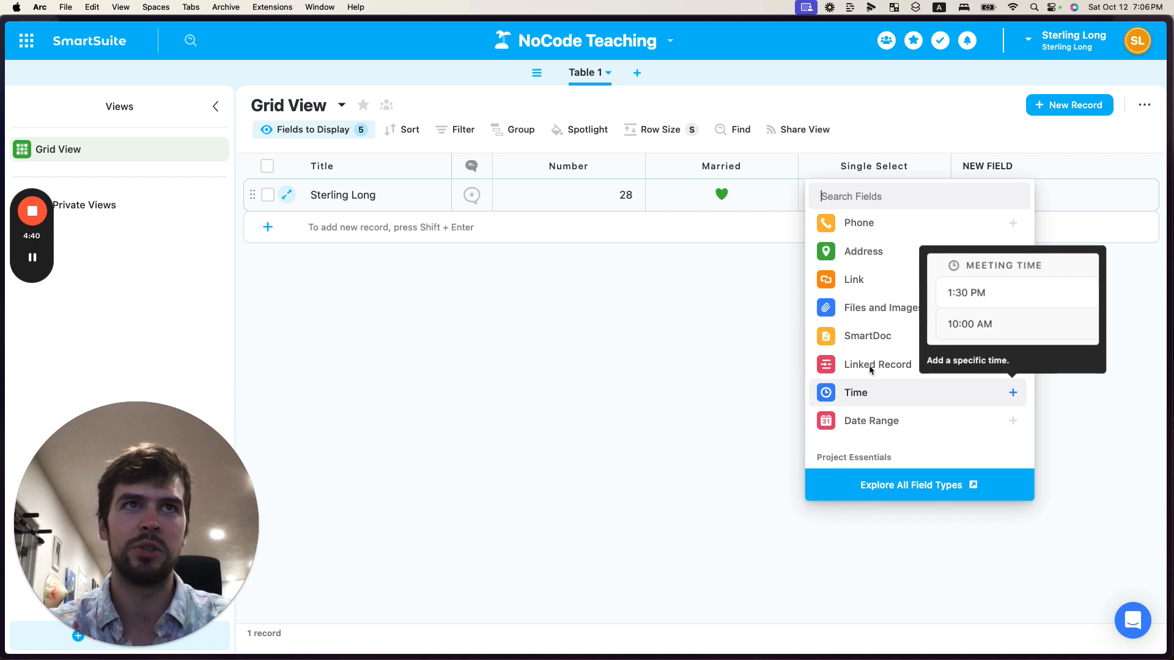
Switch to the Data Structures board, review the primitive type boxes, and return to the table
key("super+Tab")
left_click(661, 394)
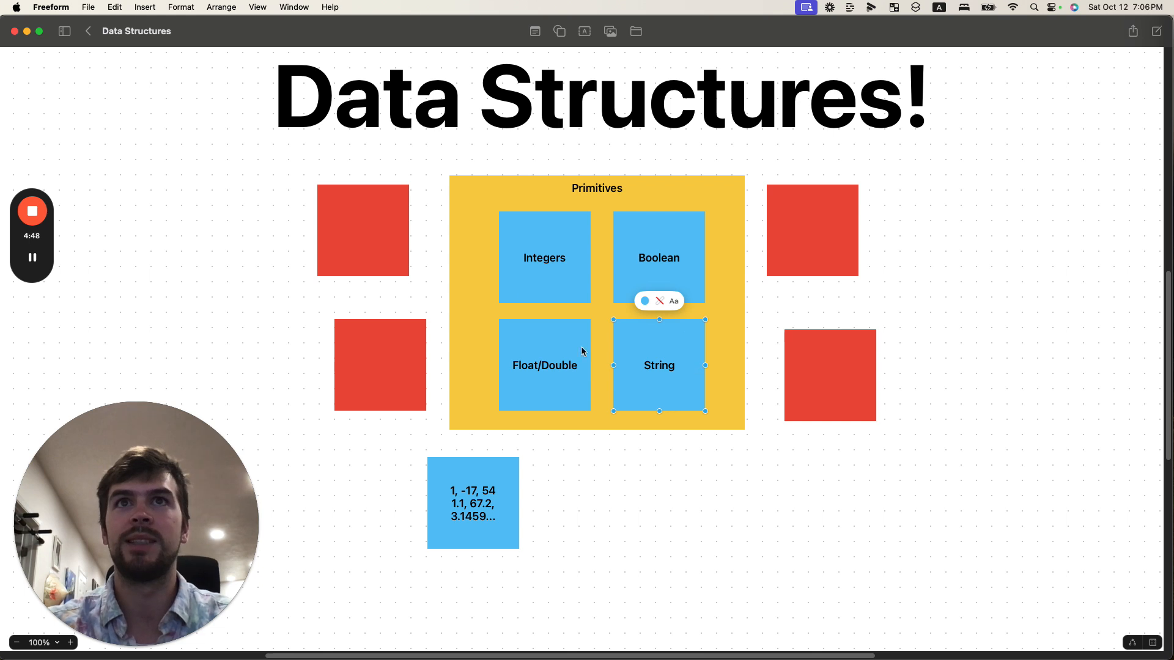
left_click(545, 348)
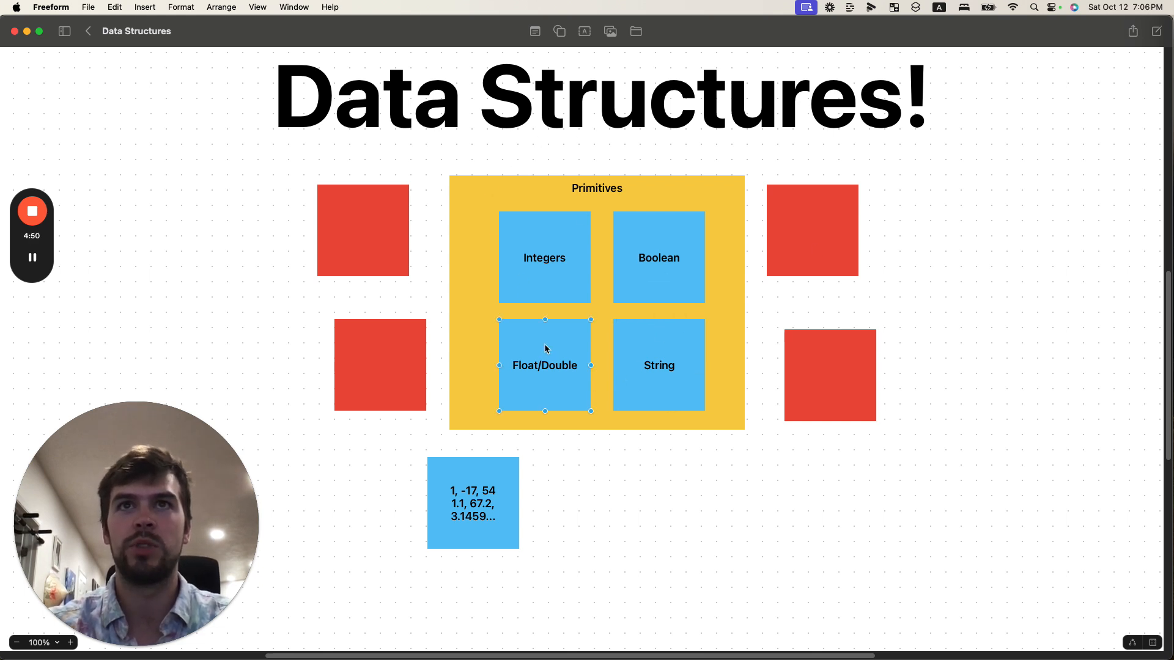
left_click(545, 267)
left_click(652, 268)
left_click(655, 361)
left_click(550, 364)
left_click(537, 265)
left_click(659, 346)
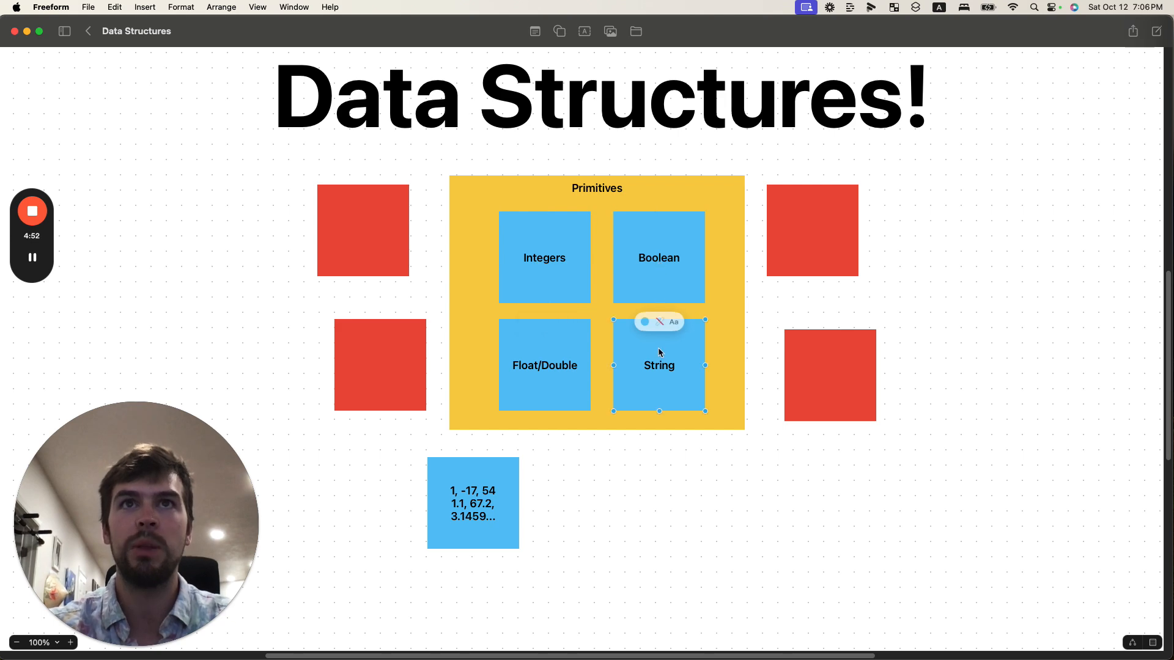
key("ctrl+Left")
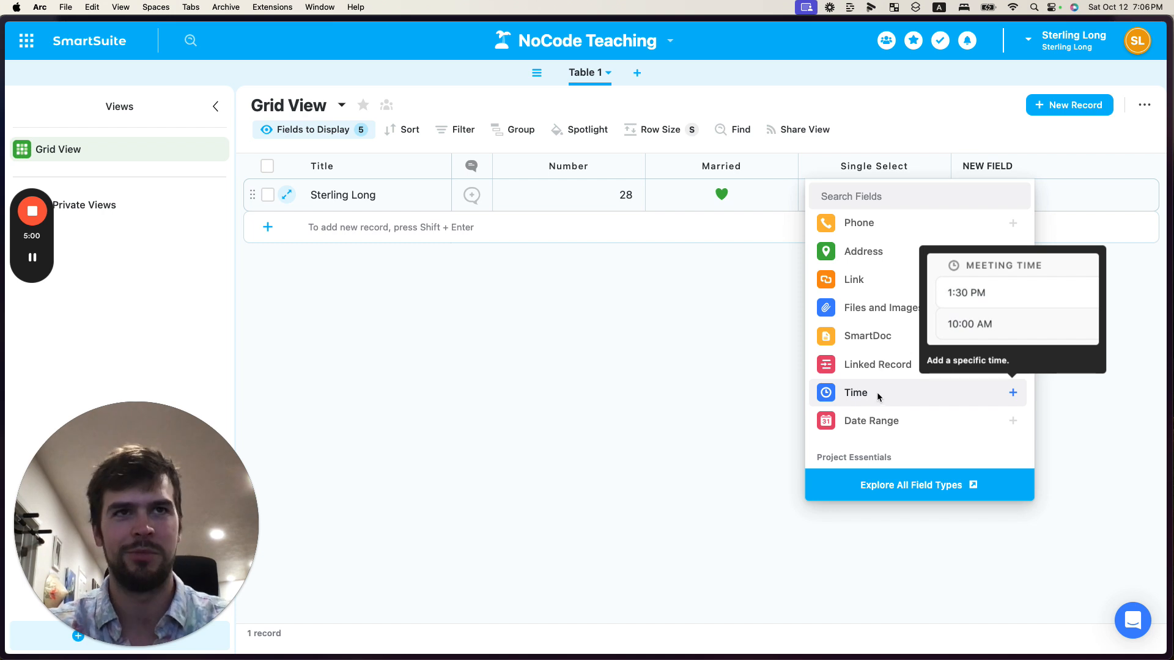
Continue browsing the field type list through the project, collaboration and advanced categories, then close it
scroll(878, 396, "up", 1)
scroll(883, 372, "up", 5)
scroll(878, 374, "down", 5)
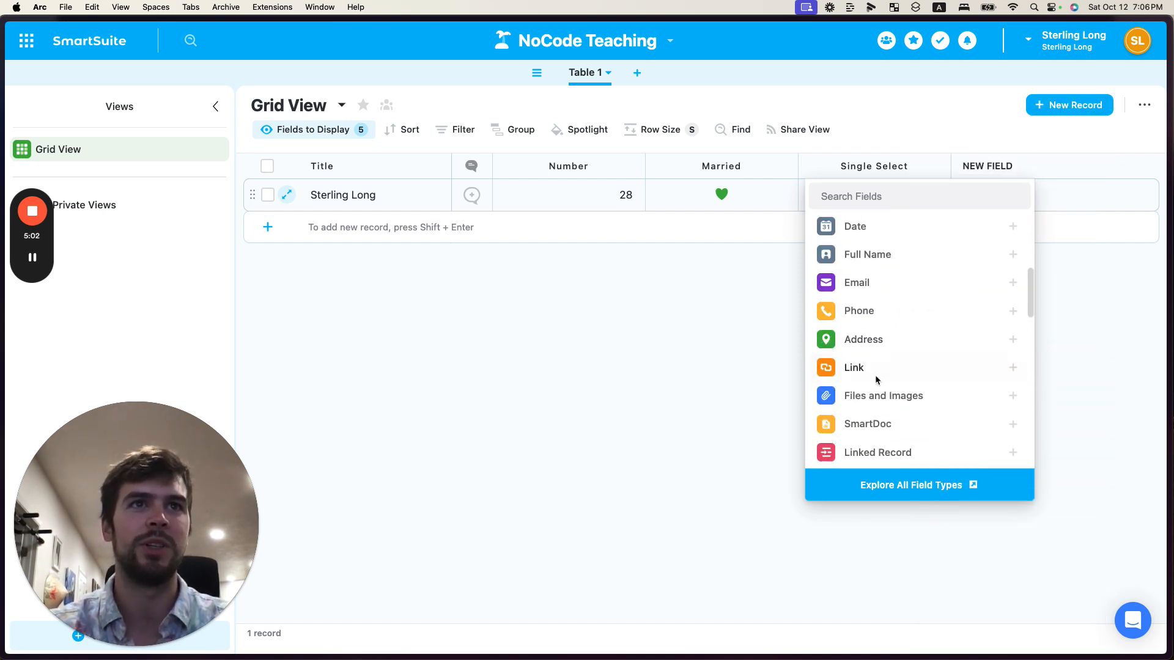
scroll(890, 327, "down", 5)
scroll(896, 323, "up", 2)
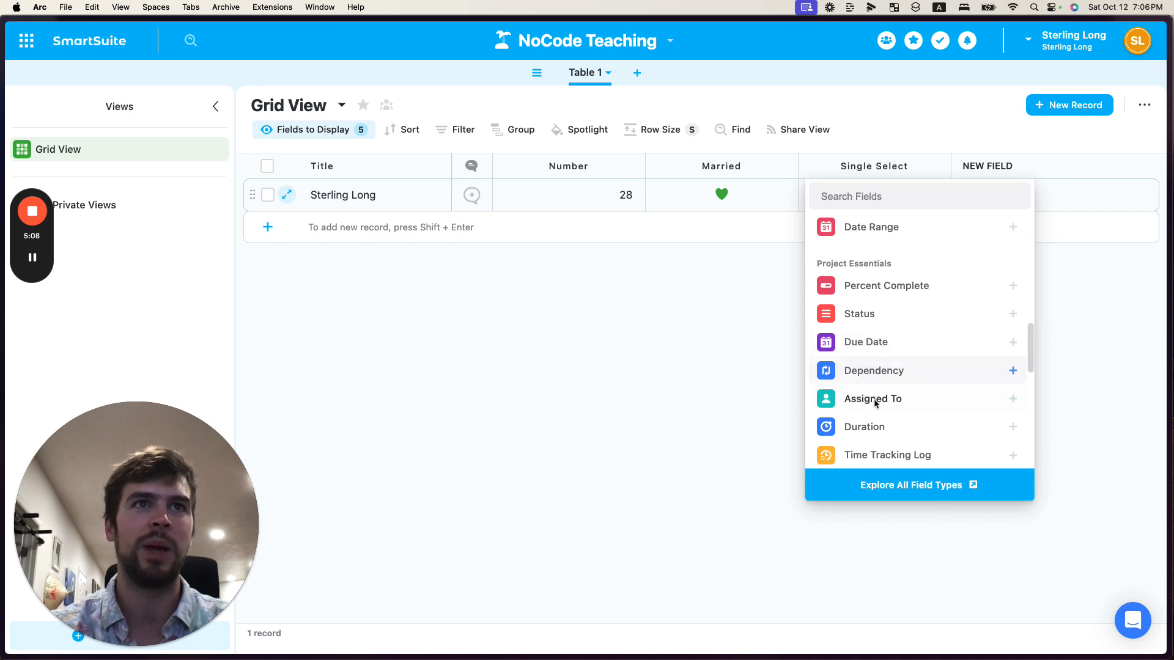
scroll(877, 397, "down", 1)
scroll(855, 379, "down", 1)
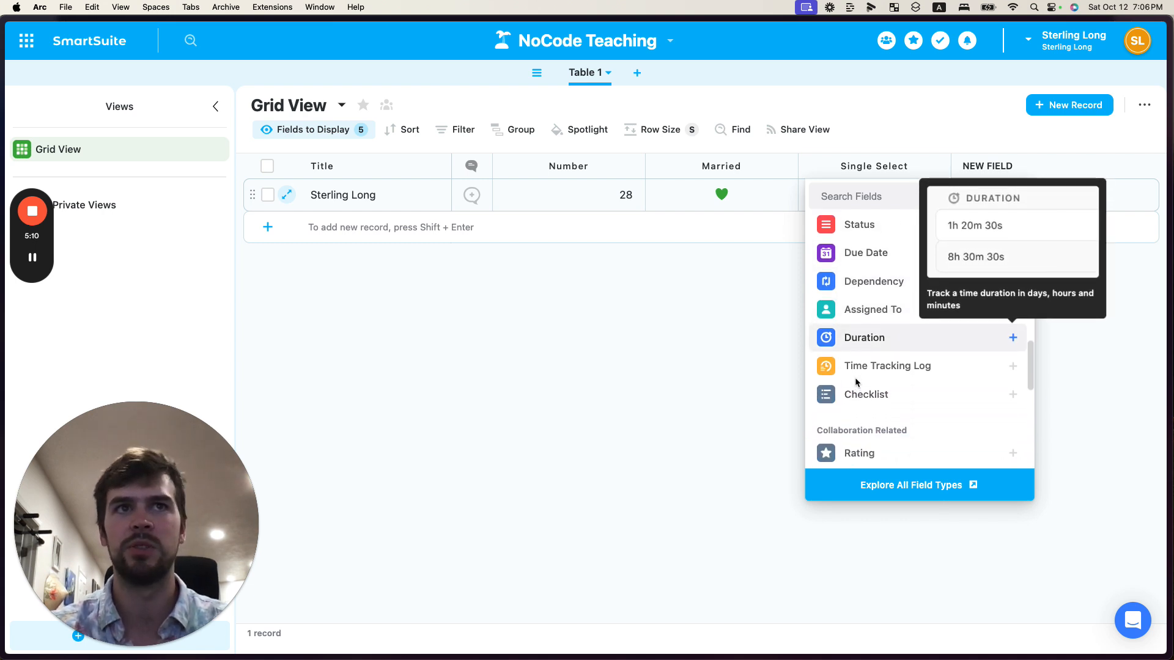
scroll(855, 378, "up", 1)
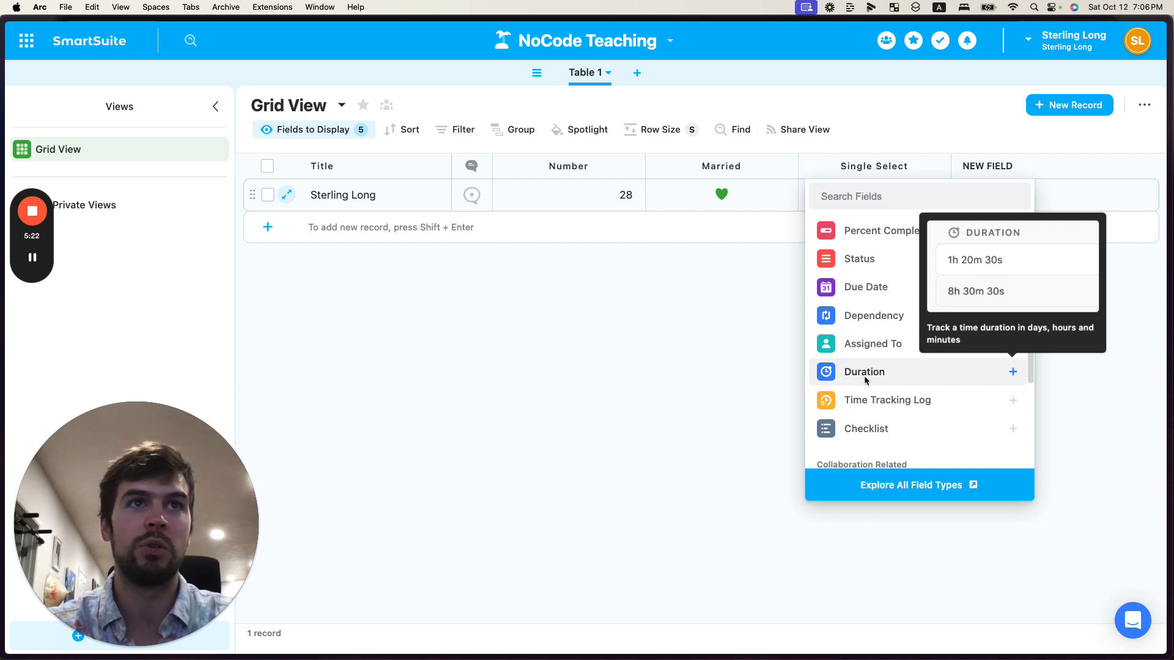
scroll(865, 367, "down", 2)
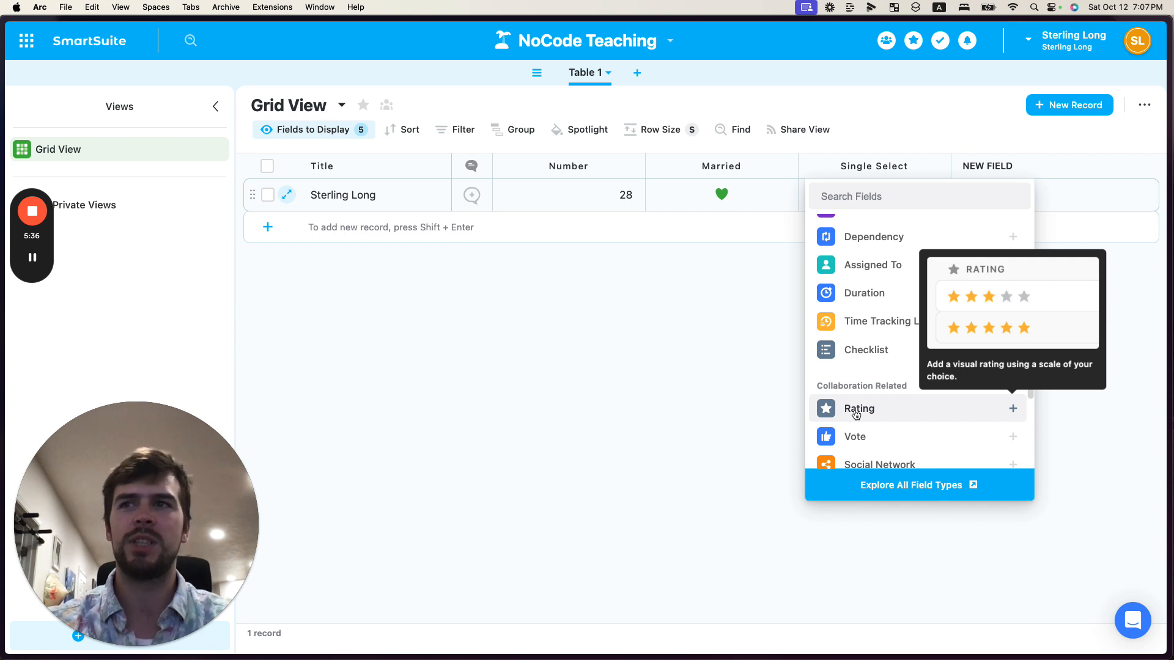
scroll(862, 414, "down", 3)
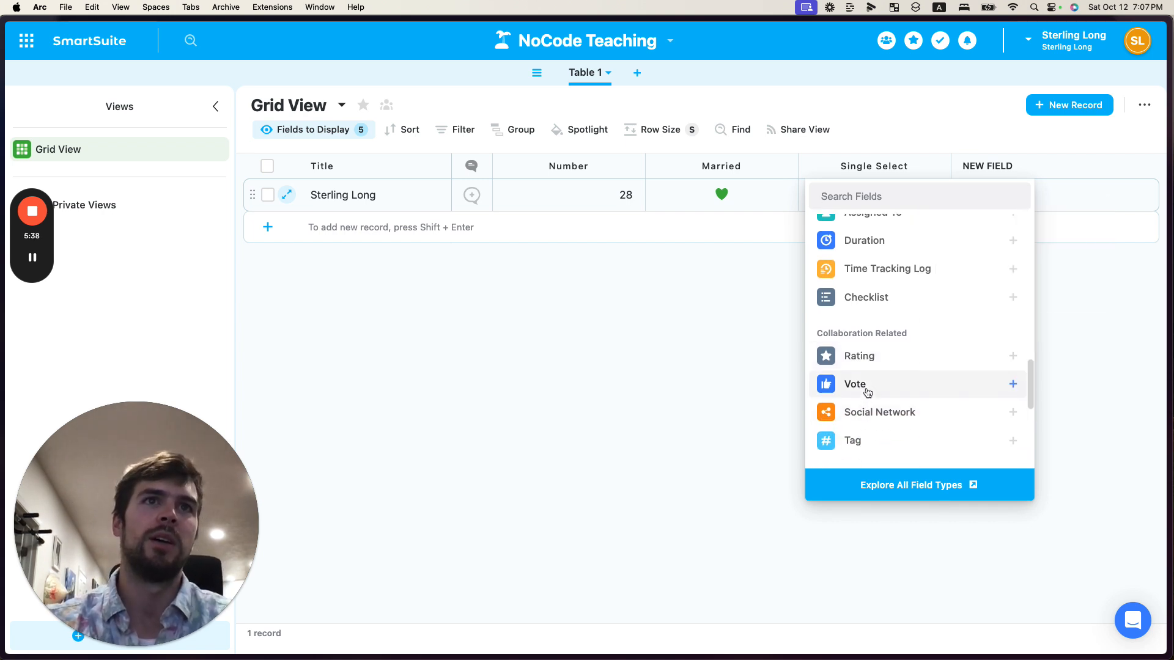
scroll(879, 369, "down", 2)
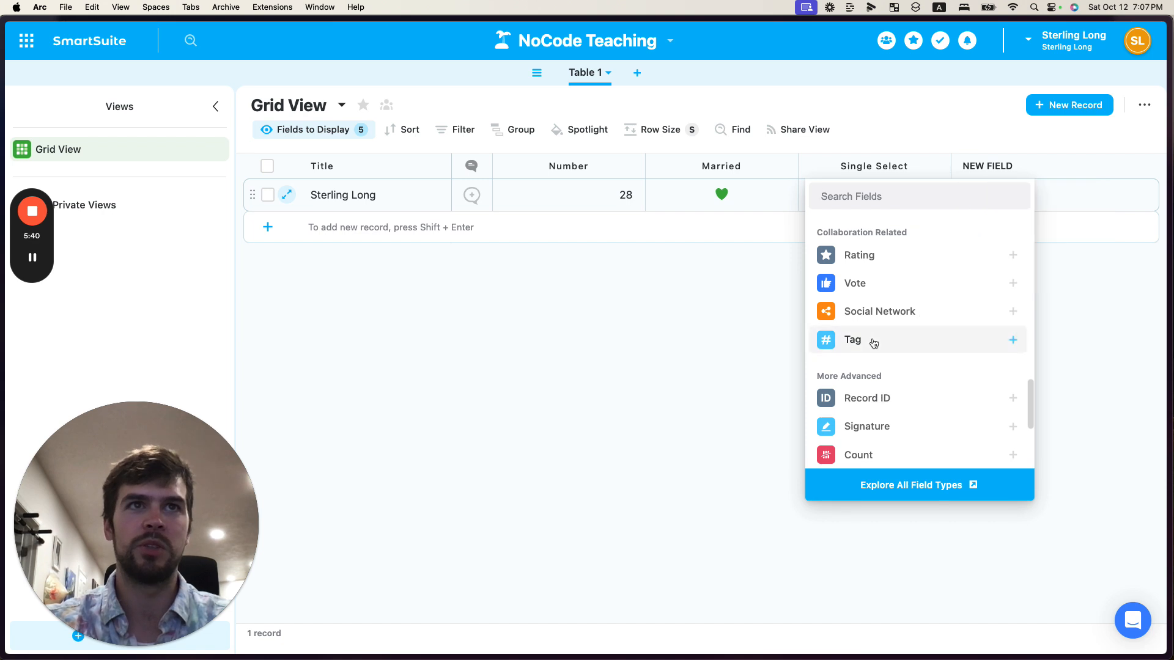
scroll(897, 350, "down", 3)
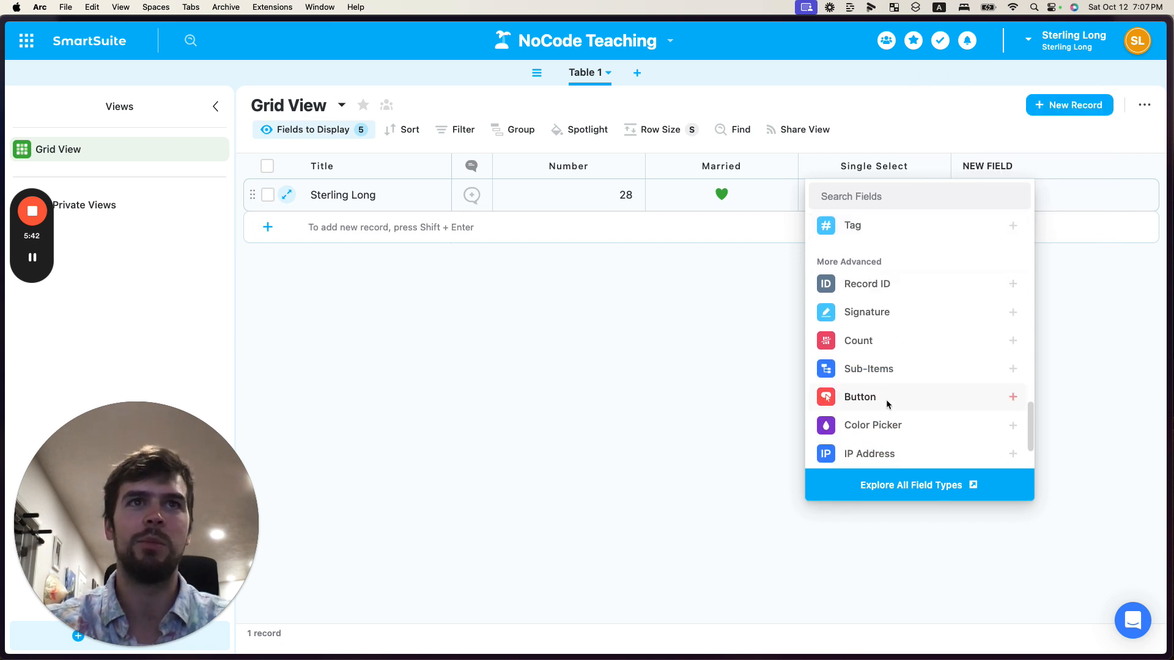
scroll(886, 404, "up", 10)
left_click(701, 349)
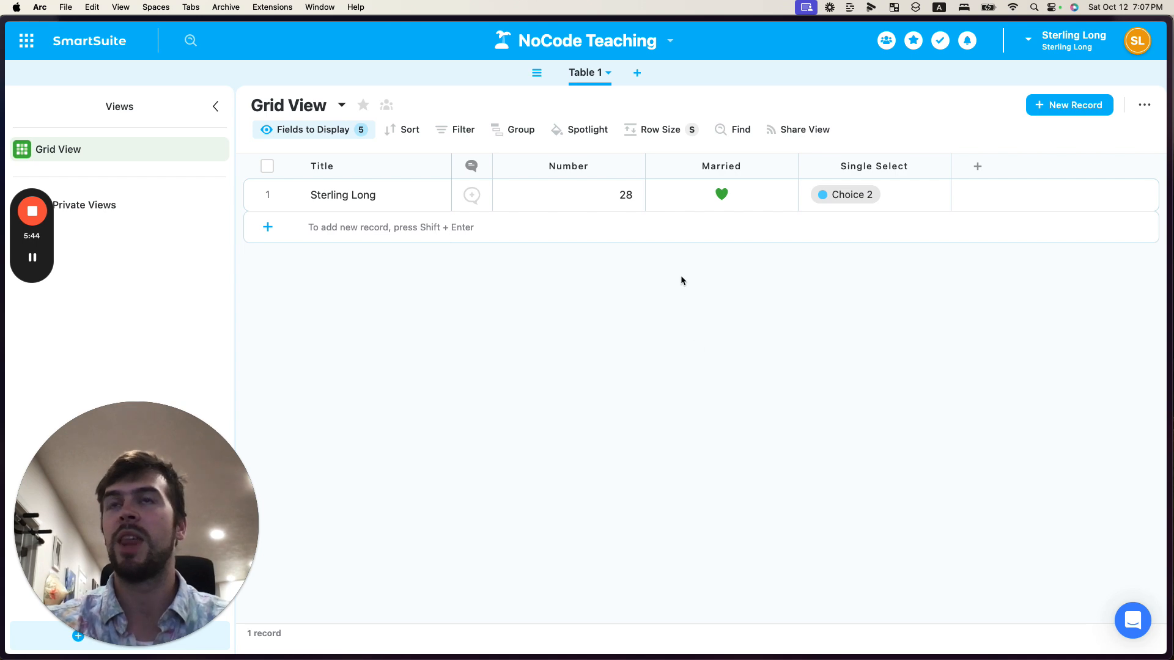
Compare the Boolean, Float/Double and String boxes on the Data Structures board with the table's fields
key("ctrl+Right")
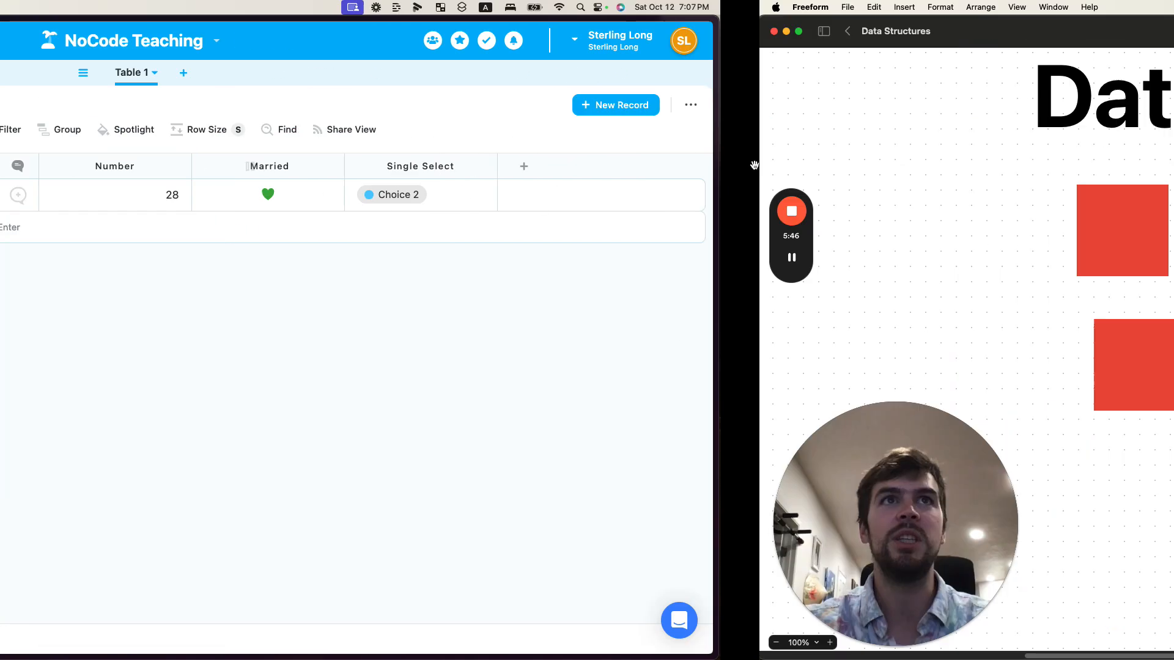
left_click(560, 279)
left_click(666, 280)
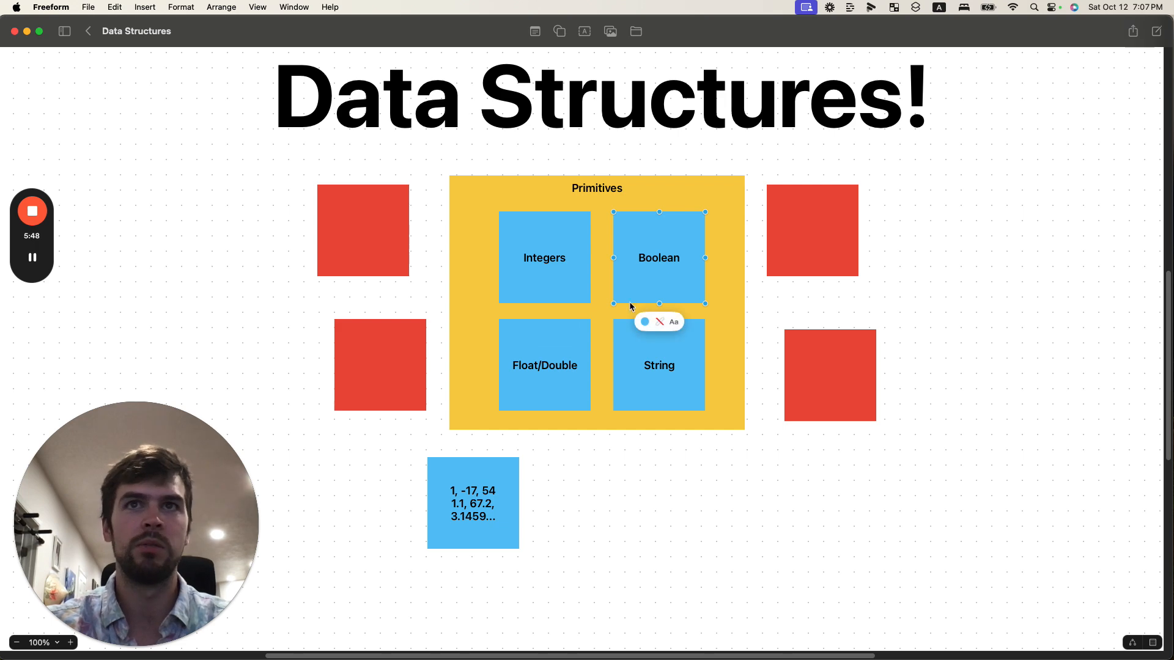
left_click(546, 366)
left_click(630, 365)
key("ctrl+Left")
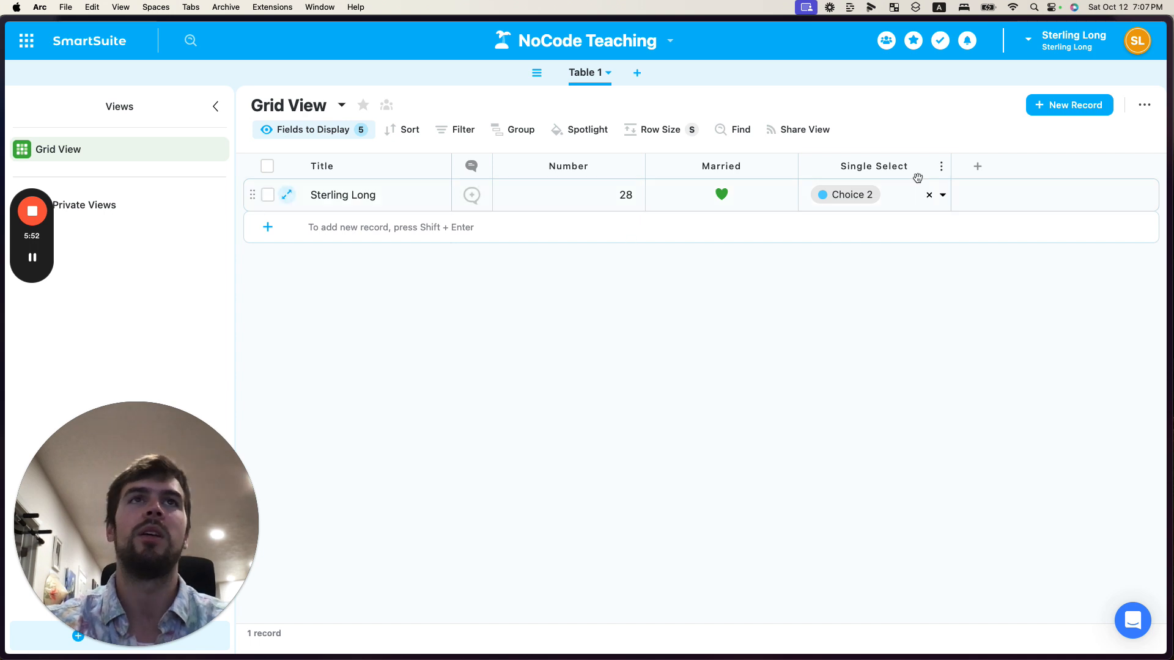
left_click(976, 173)
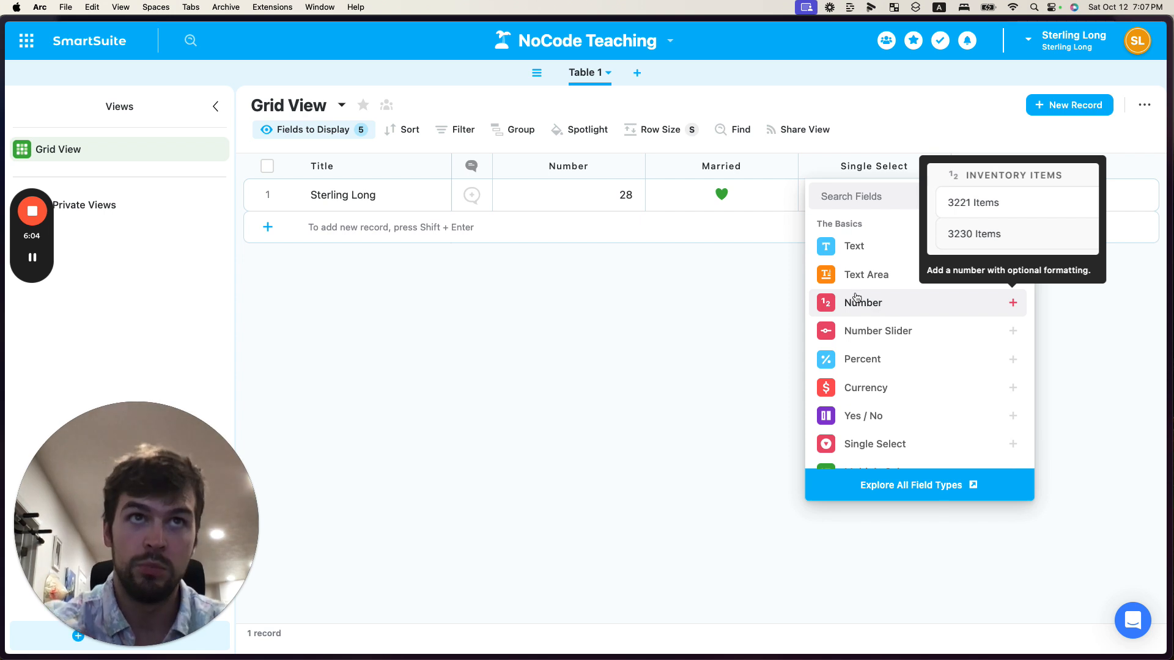
left_click(736, 298)
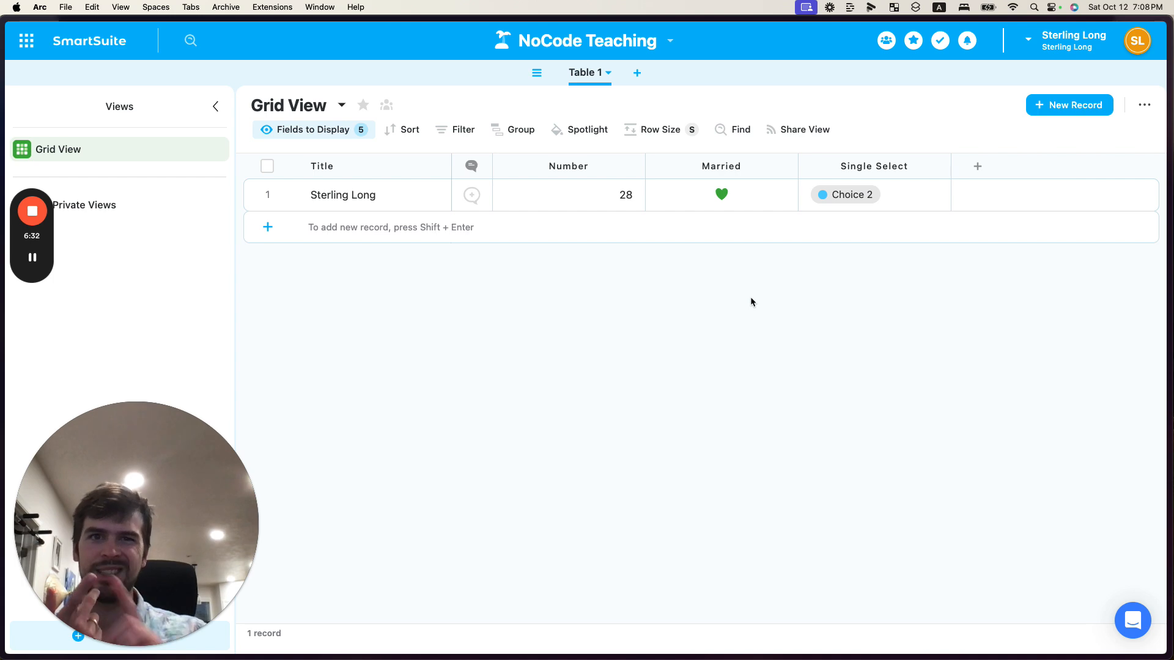
Open a new record form and inspect its Title, Description, Number, Married and Single Select fields
left_click(1043, 114)
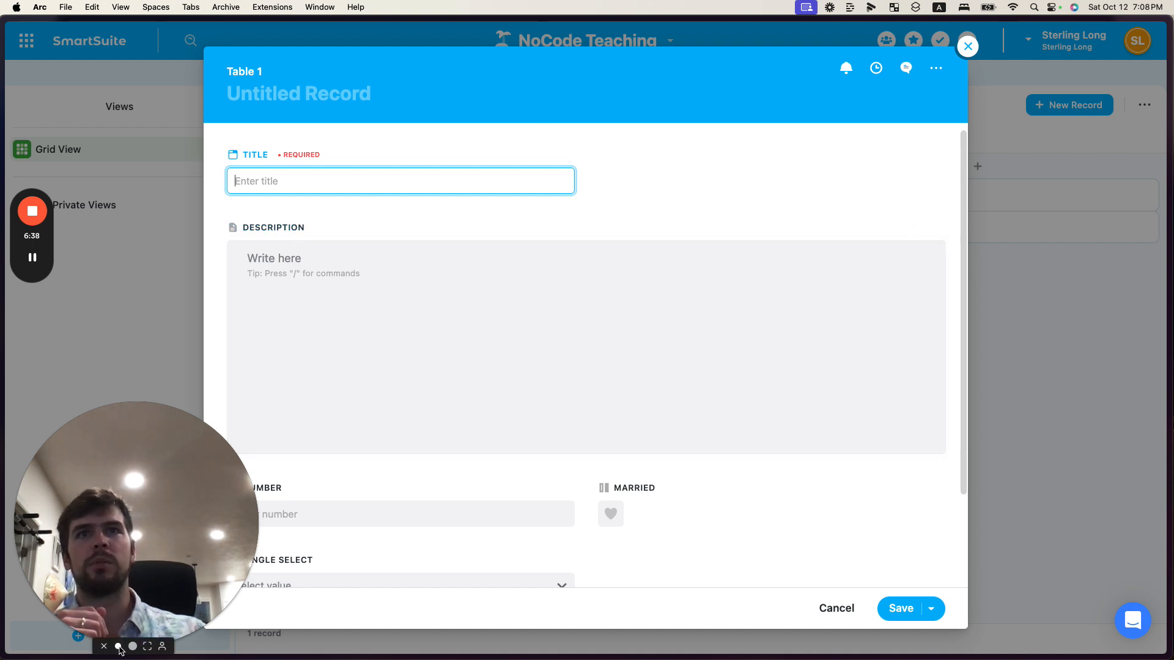
left_click(119, 647)
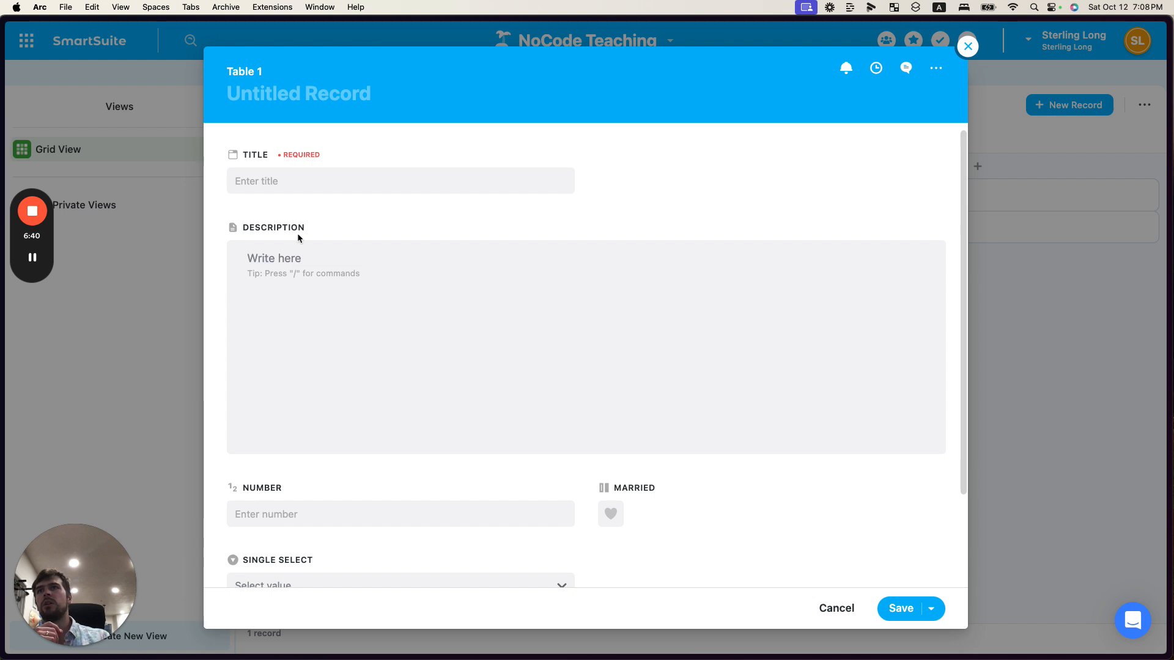
left_click(282, 183)
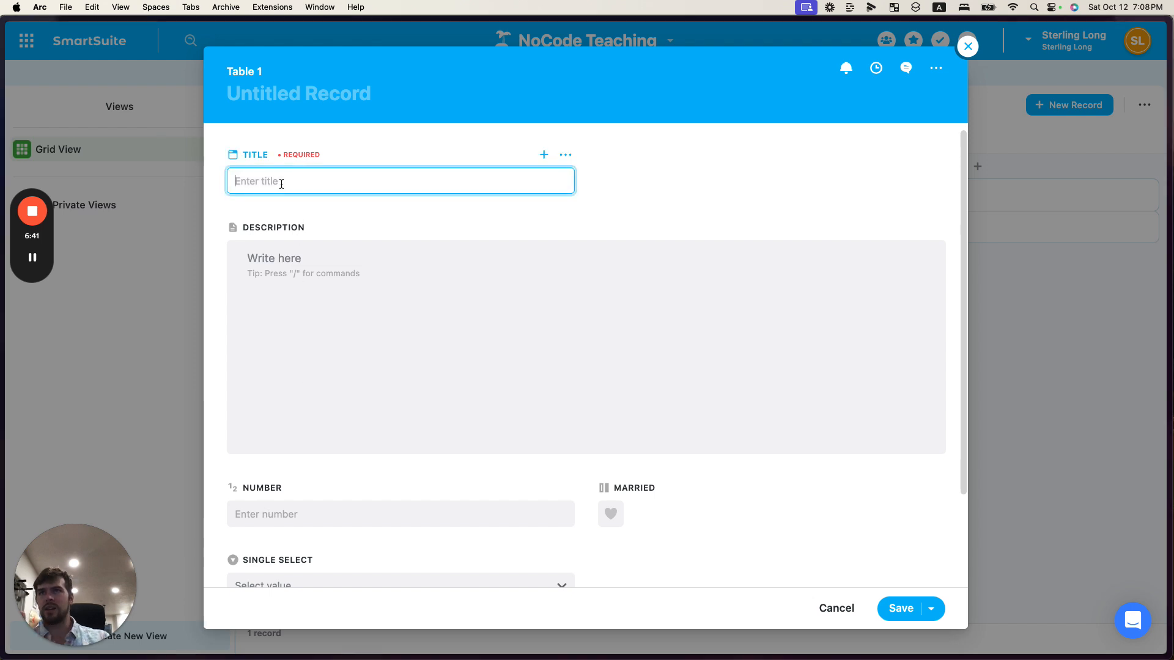
left_click(334, 278)
scroll(330, 263, "down", 1)
left_click(288, 162)
left_click(296, 252)
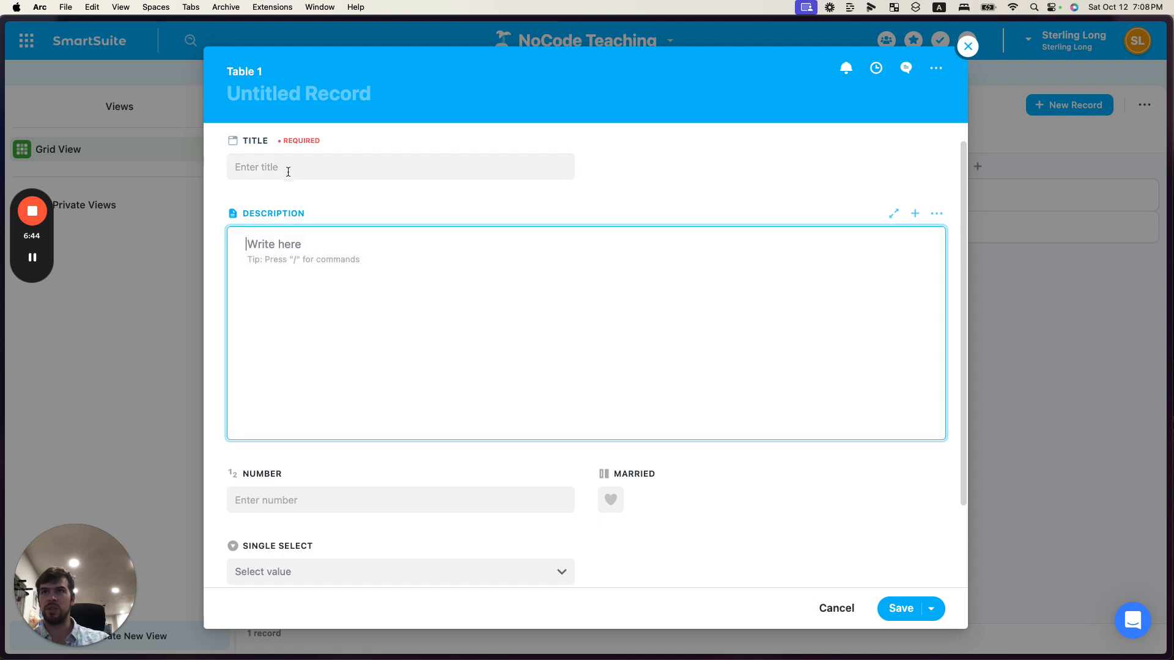
left_click(287, 168)
left_click(298, 249)
scroll(336, 262, "down", 3)
left_click(307, 424)
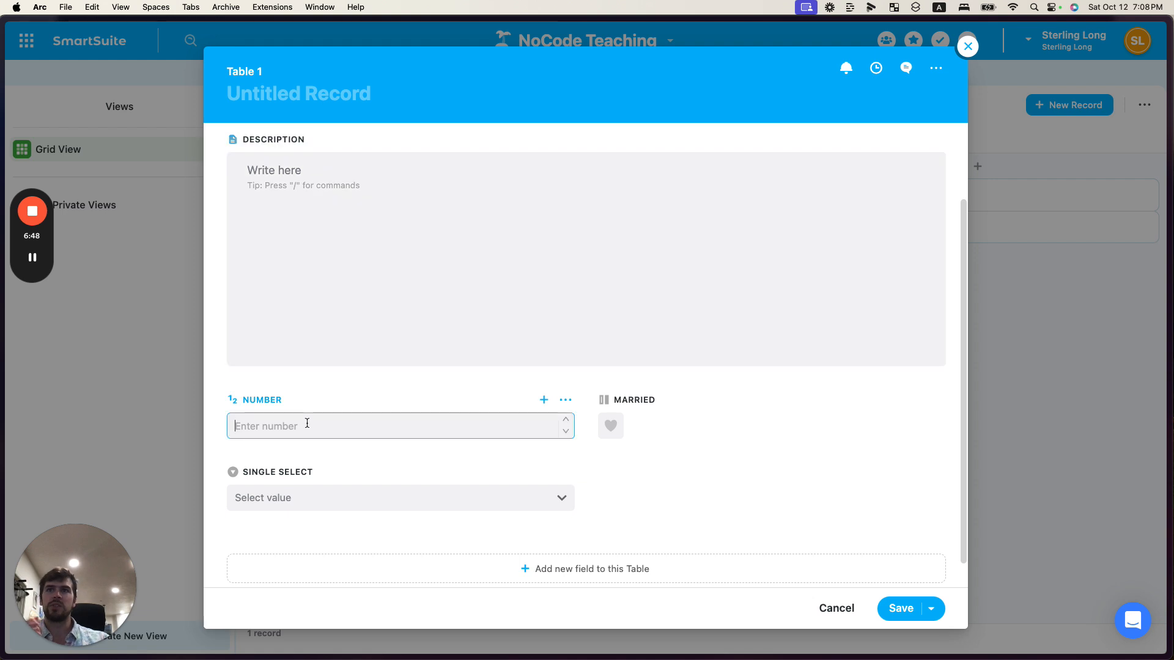
scroll(307, 423, "down", 1)
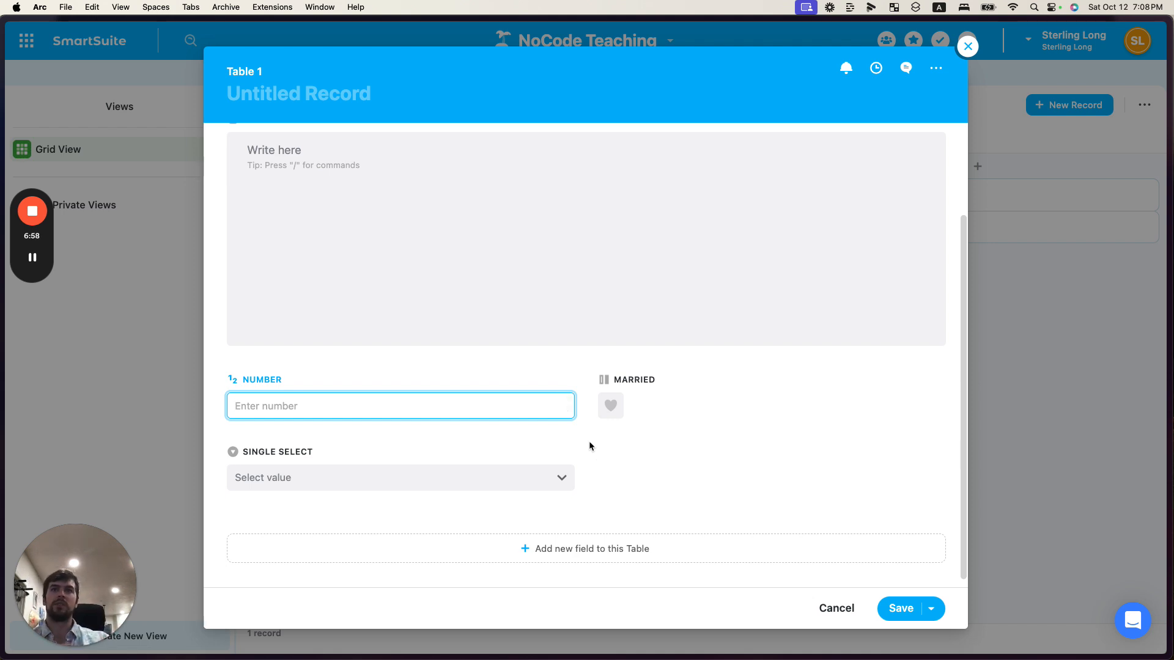
scroll(591, 446, "up", 2)
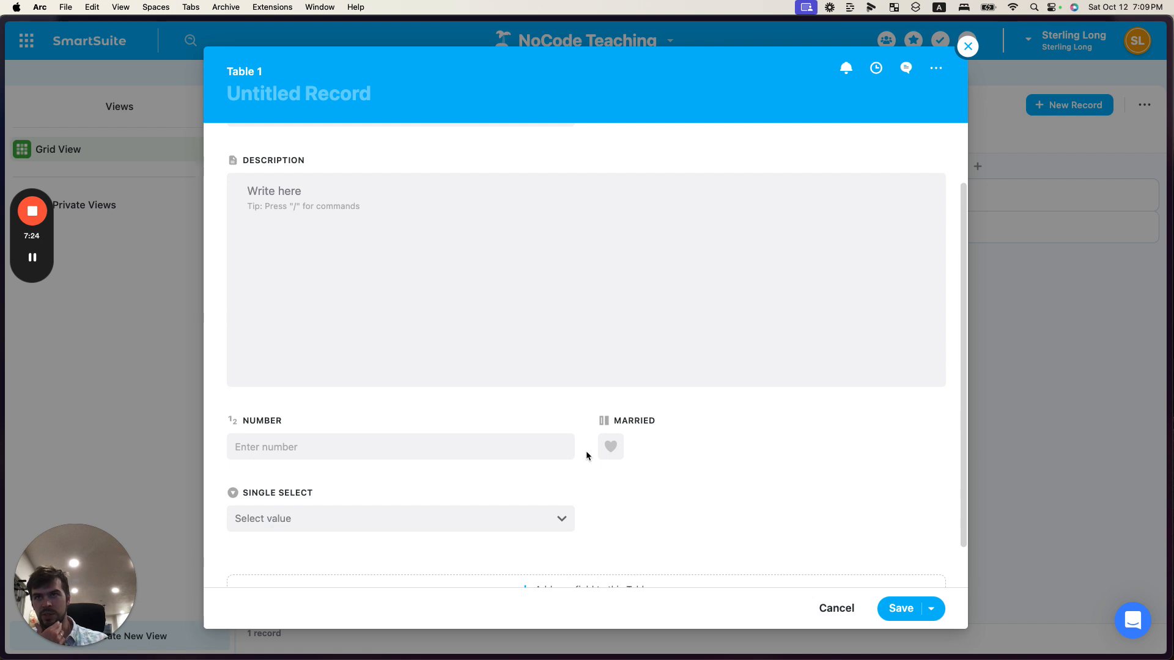
left_click(404, 446)
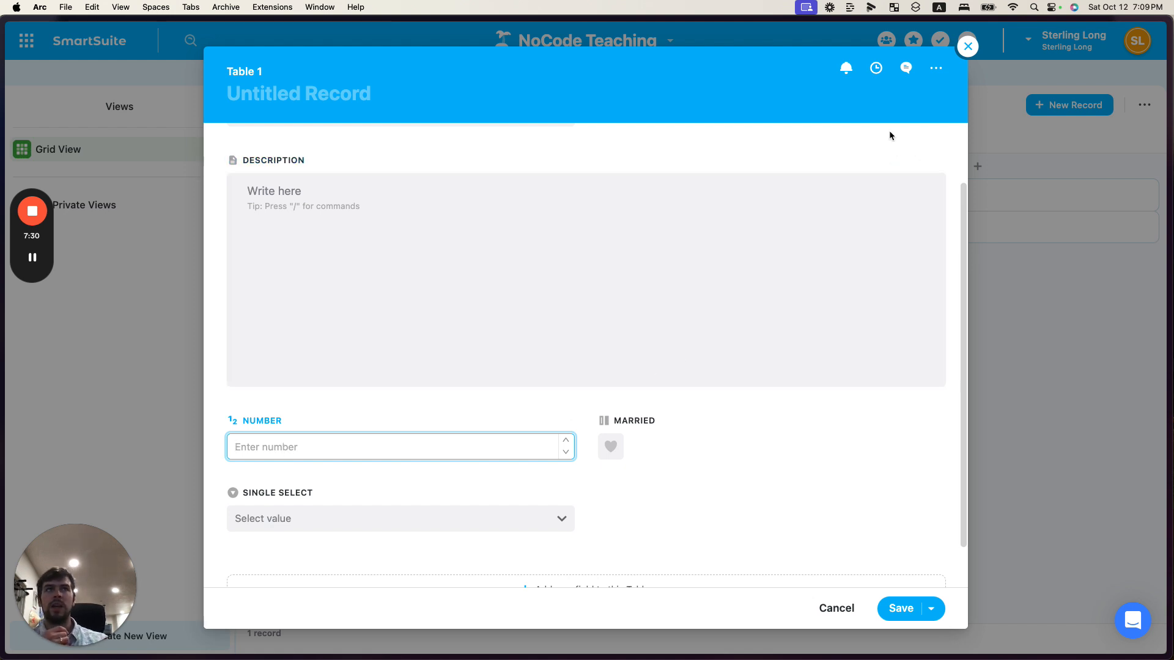
Close the record form and browse the basic field types in the new-field list, then dismiss the list
left_click(968, 47)
left_click(978, 166)
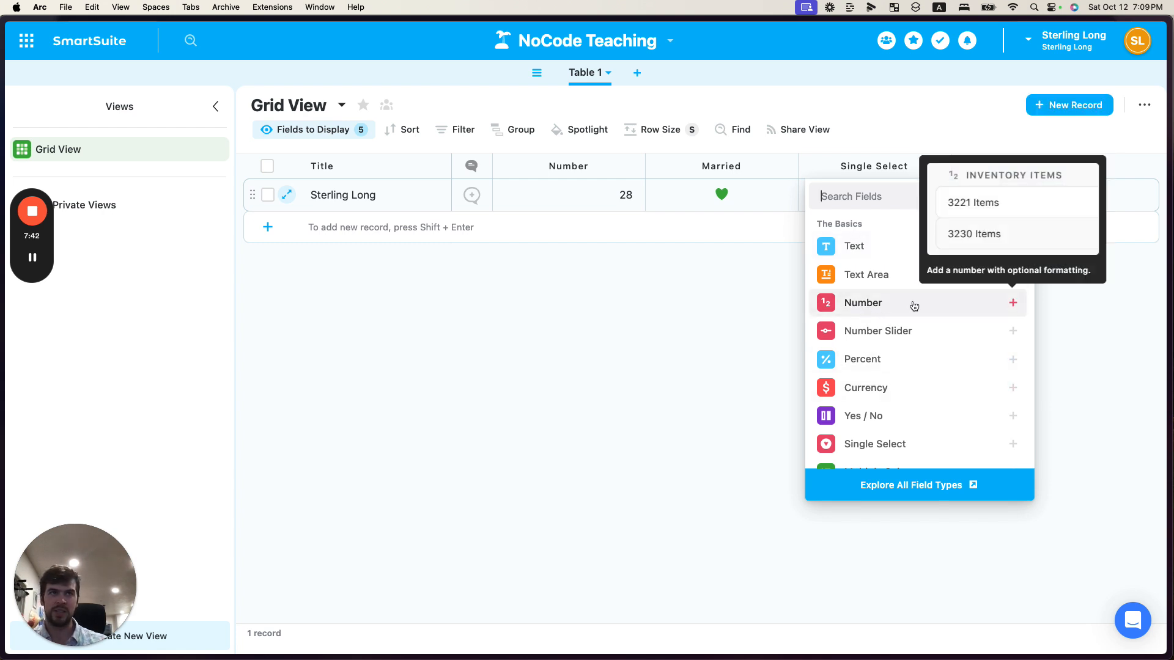
scroll(892, 385, "down", 2)
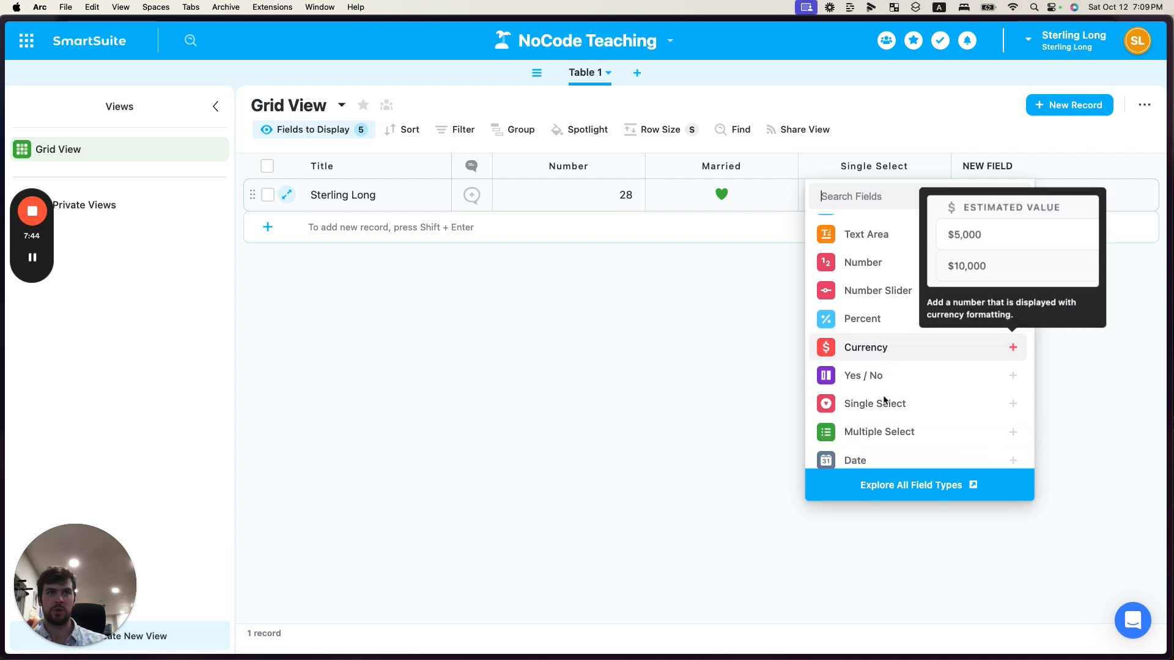
scroll(958, 379, "down", 1)
scroll(958, 380, "up", 3)
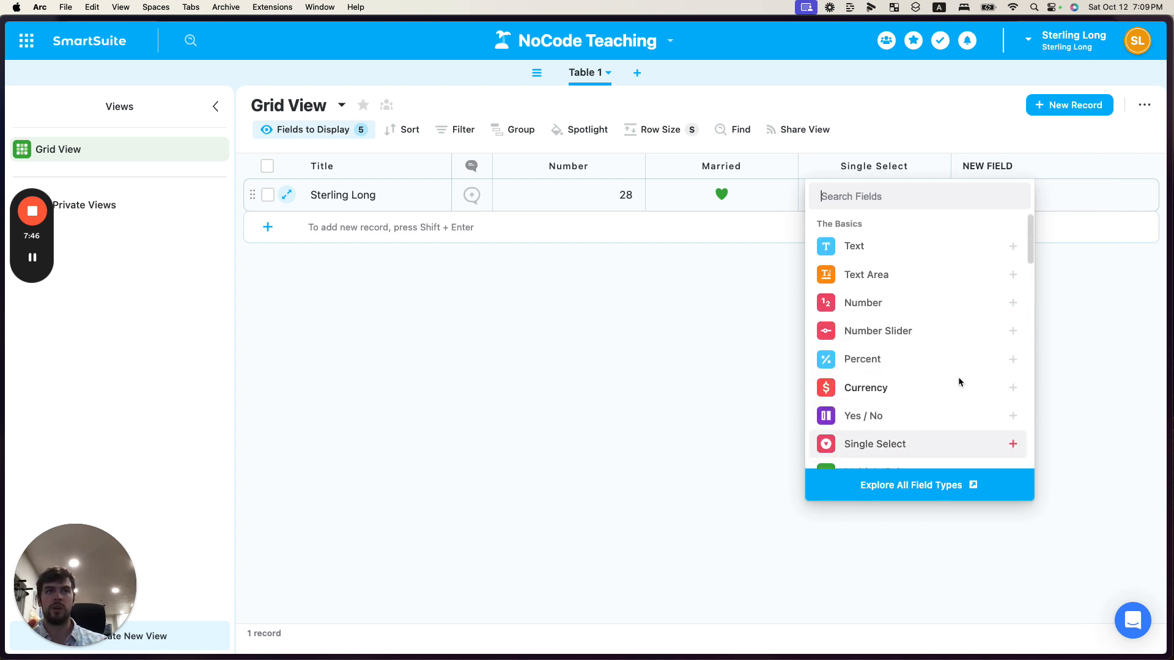
mouse_move(879, 252)
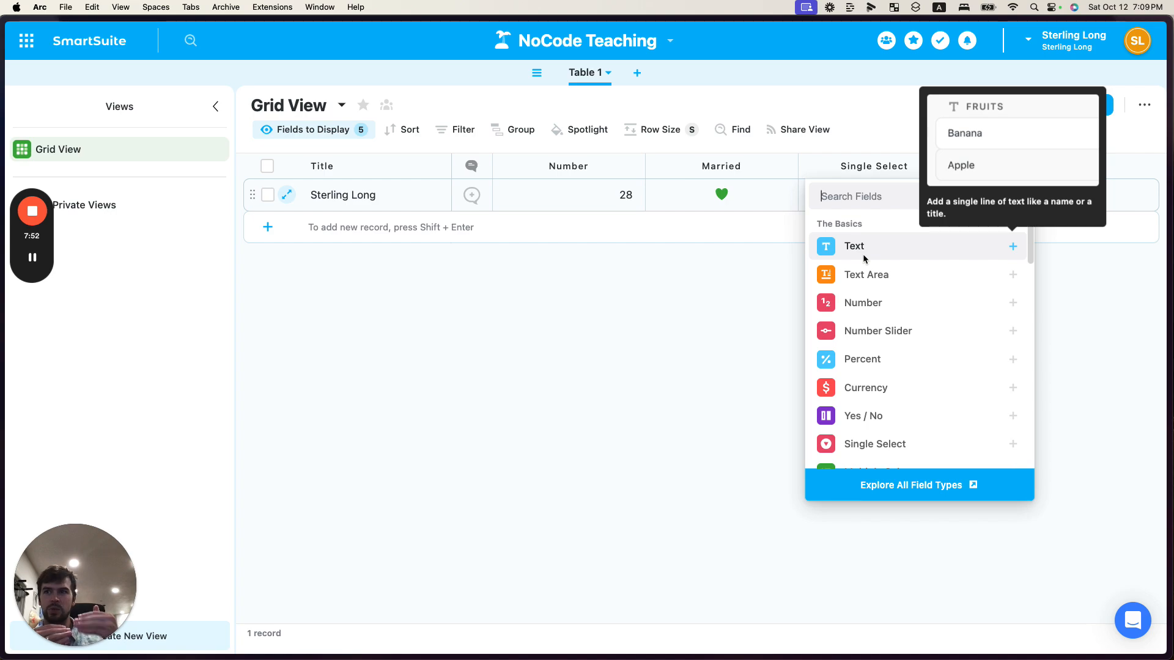
key("ctrl+Right")
key("ctrl+Left")
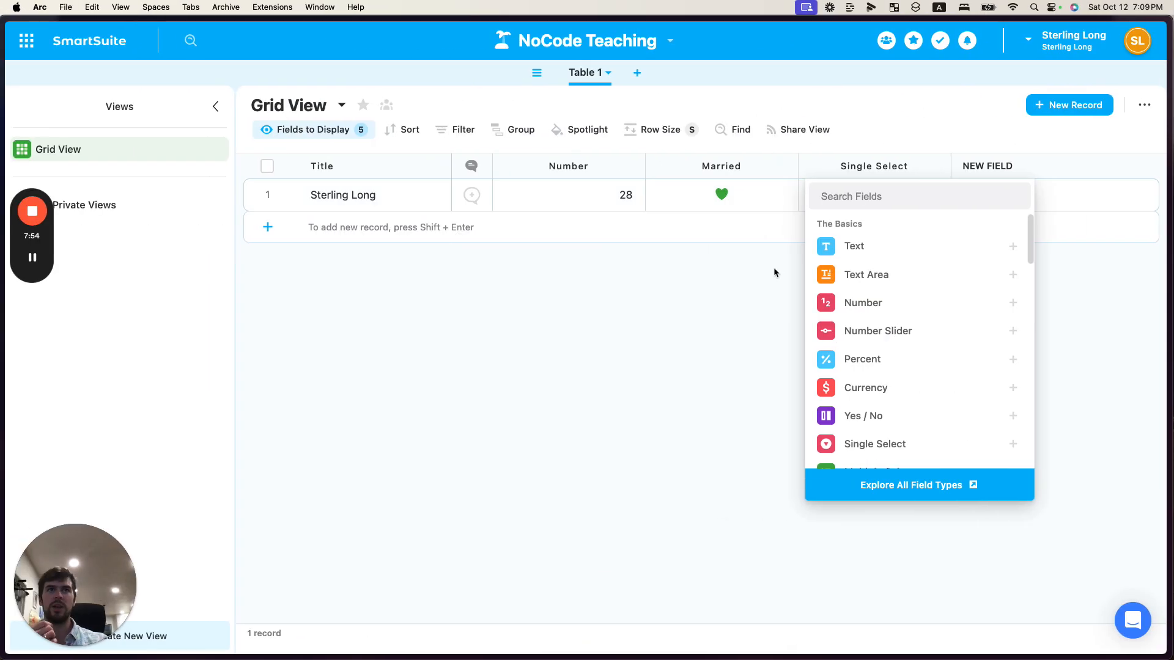
mouse_move(852, 281)
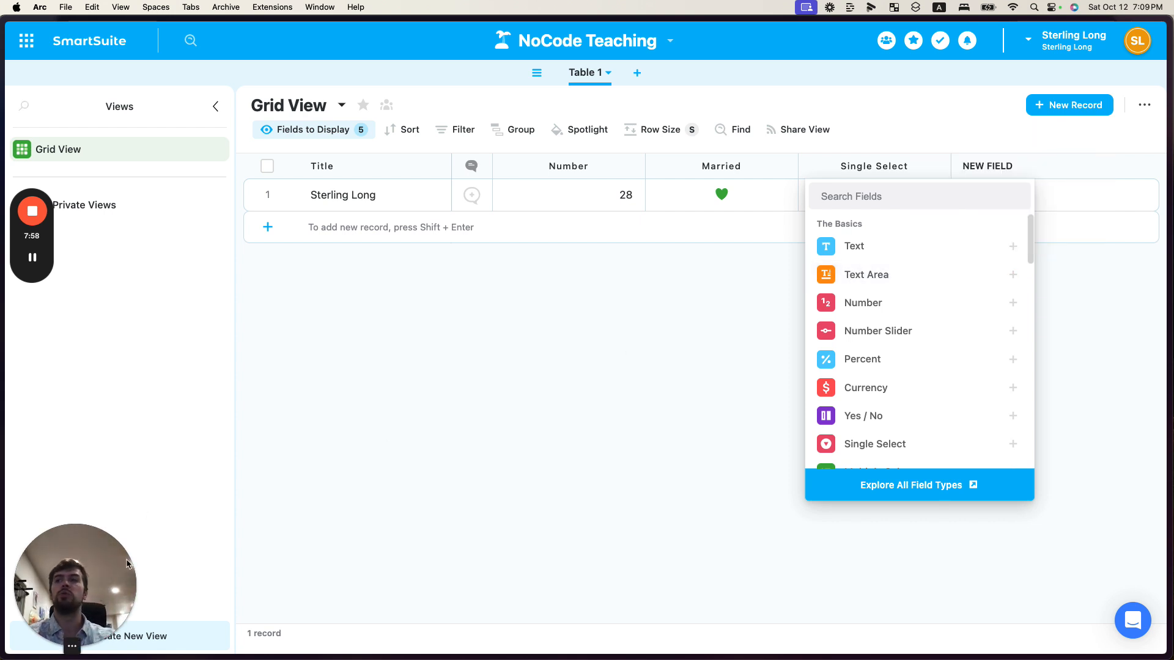
left_click(72, 643)
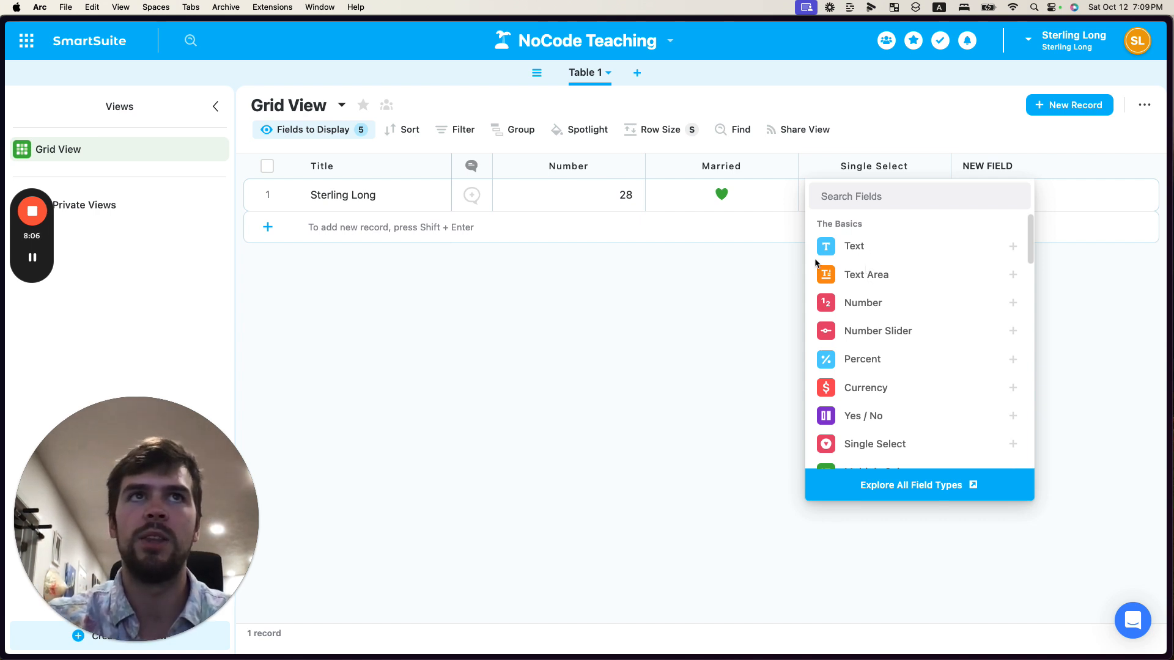
left_click(776, 274)
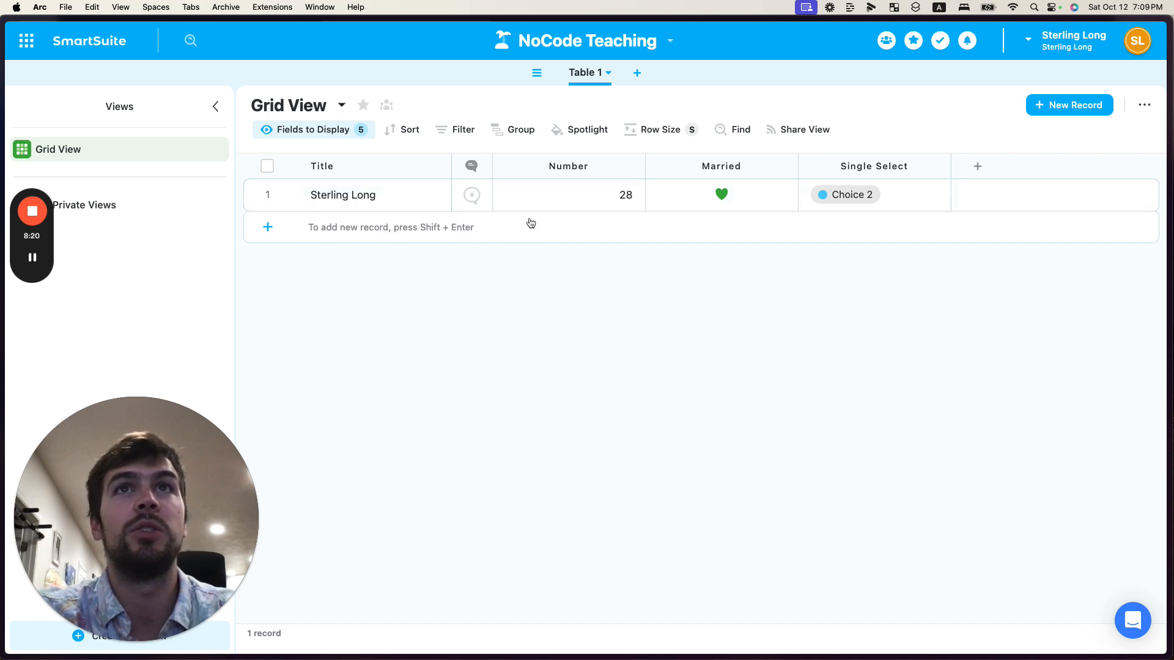
Select the record's Number cell, switch to the Data Structures board to compare the primitives, and return to the table
left_click(840, 185)
key("ctrl+Right")
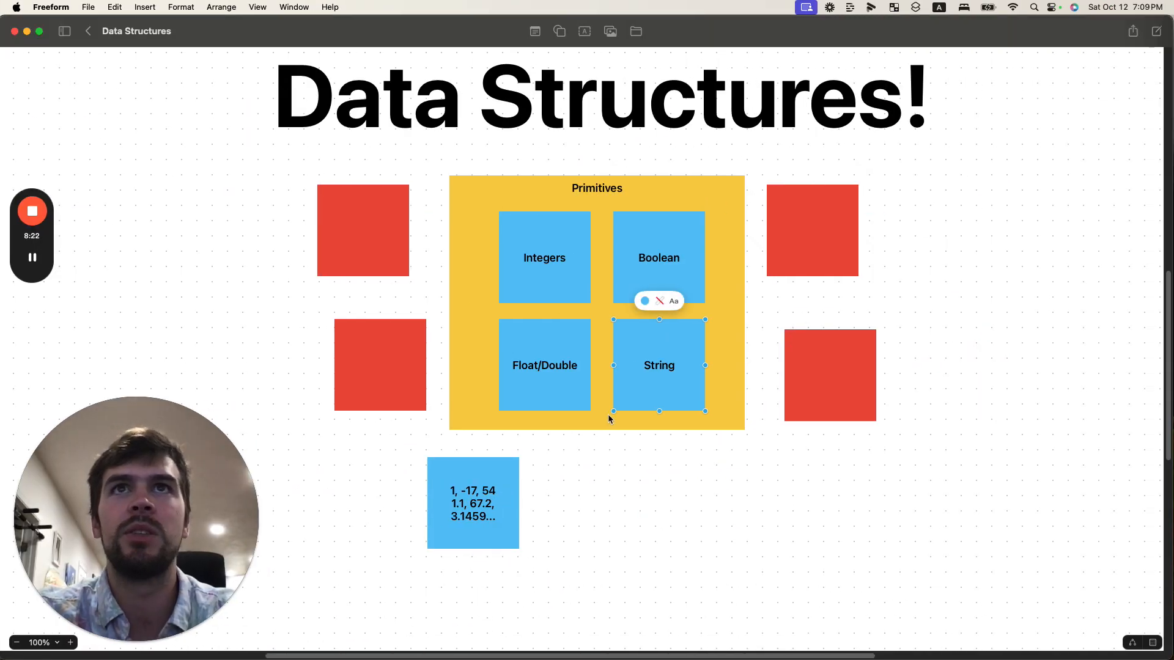
key("ctrl+Left")
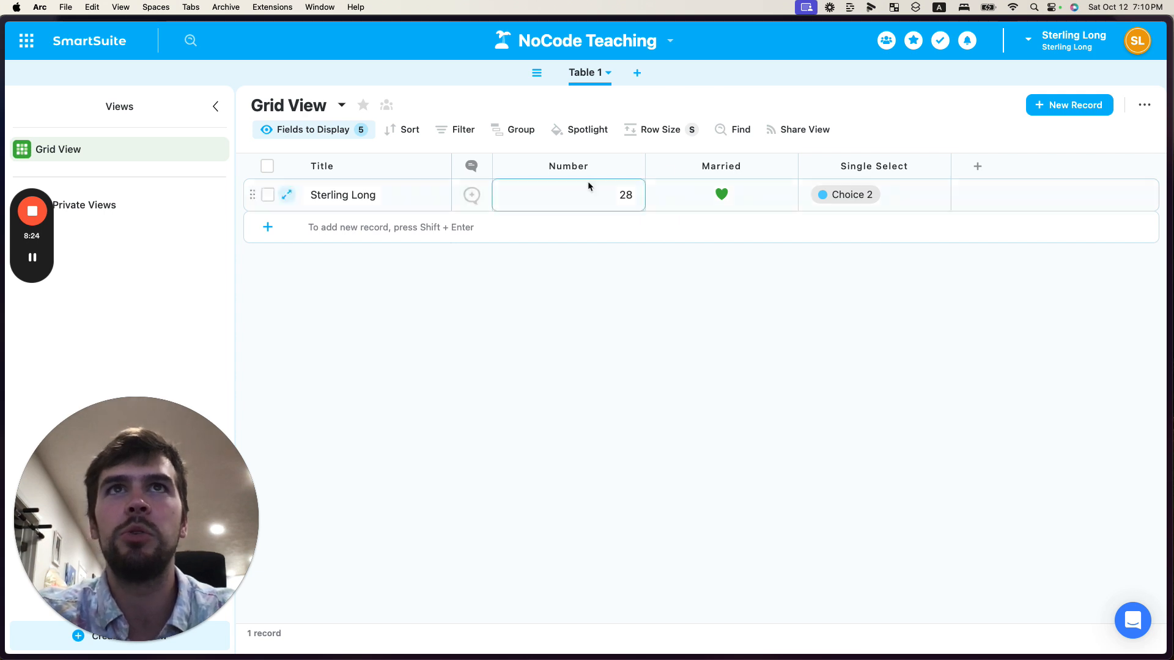